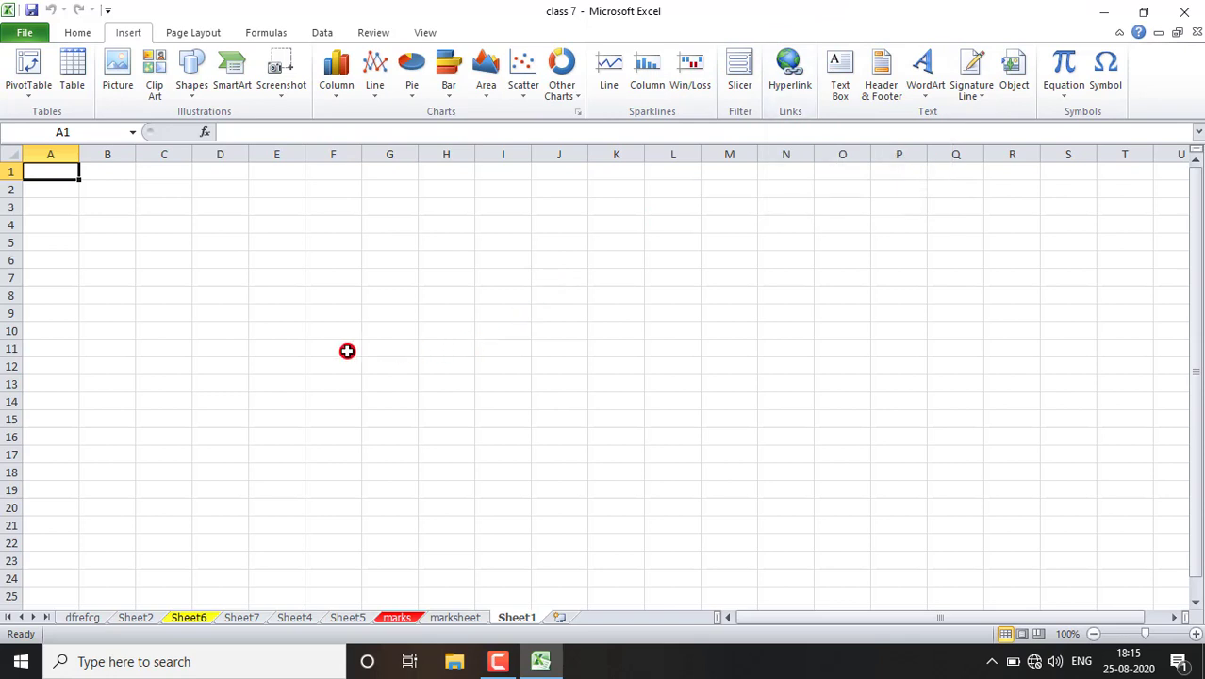
- Enter the text sdfghjk in cell A1
{"action": "type", "text": "sdfghjk"}
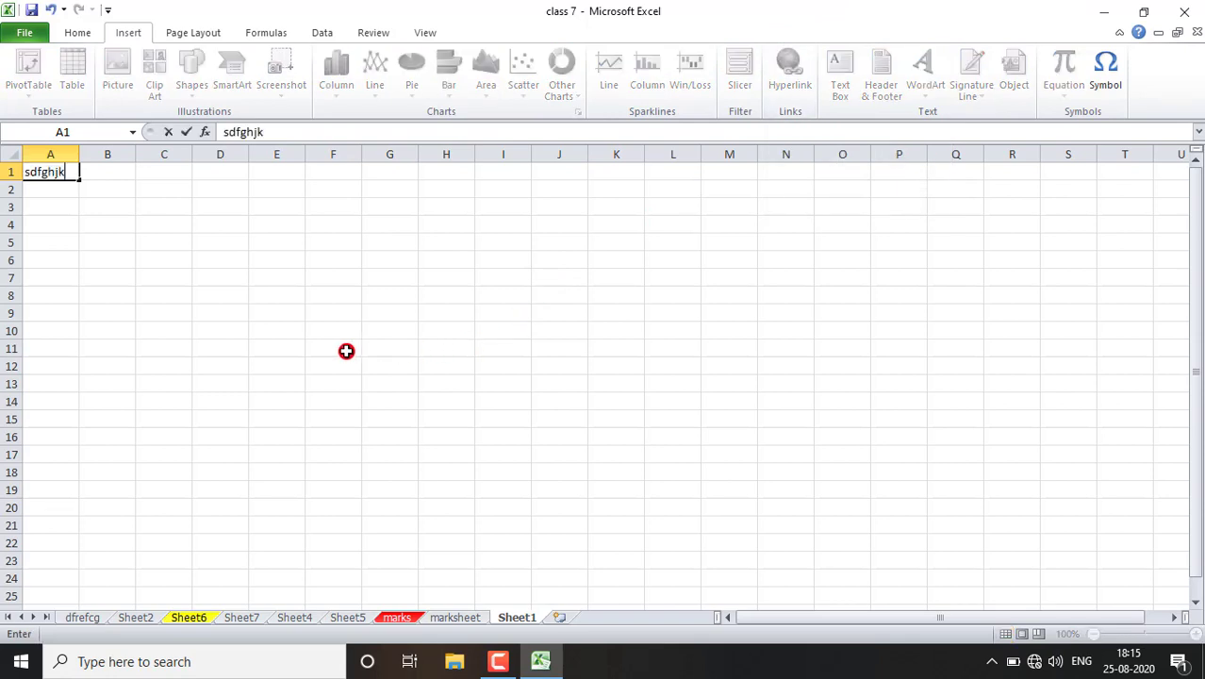
{"action": "left_click", "coordinate": [151, 247]}
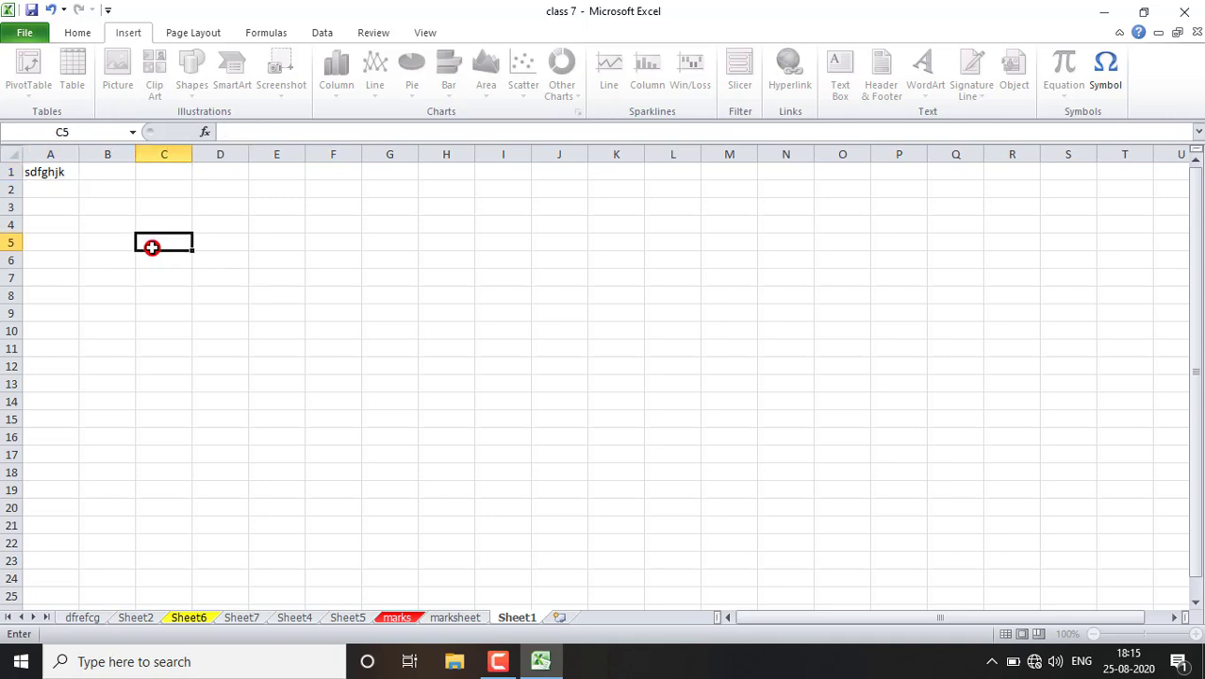
- Insert a hyperlink on cell A1 that points to the existing Desktop file abcd.xlsx
{"action": "left_click", "coordinate": [38, 168]}
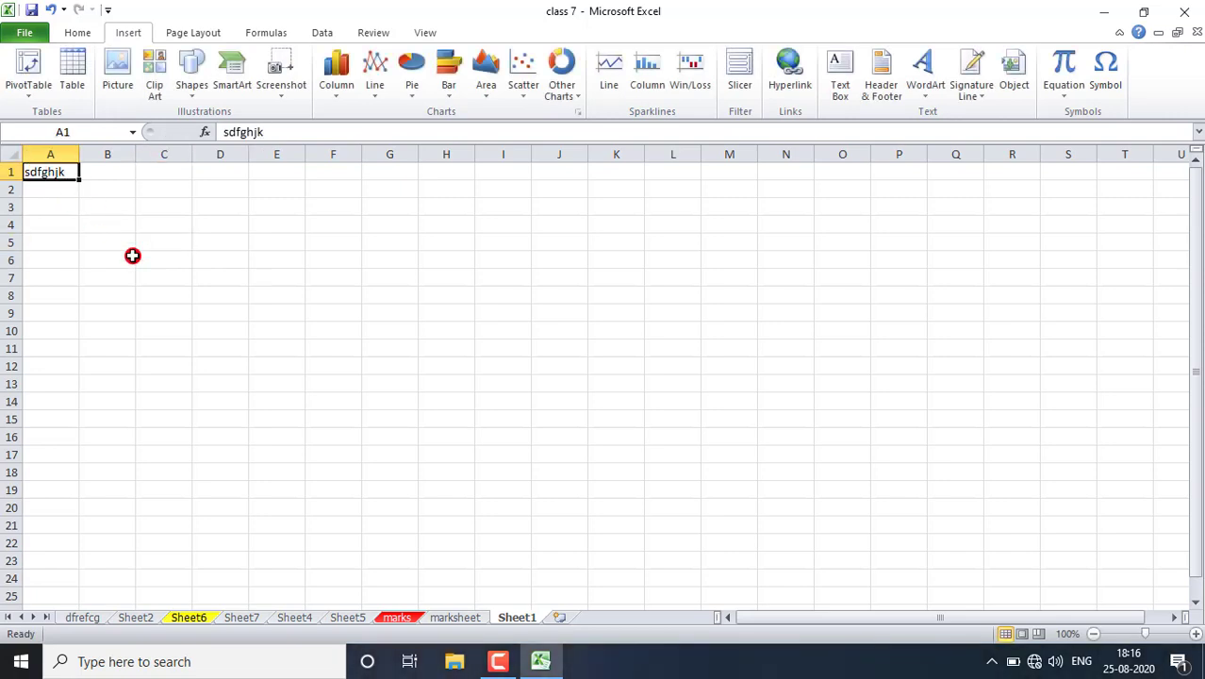
{"action": "left_click", "coordinate": [790, 71]}
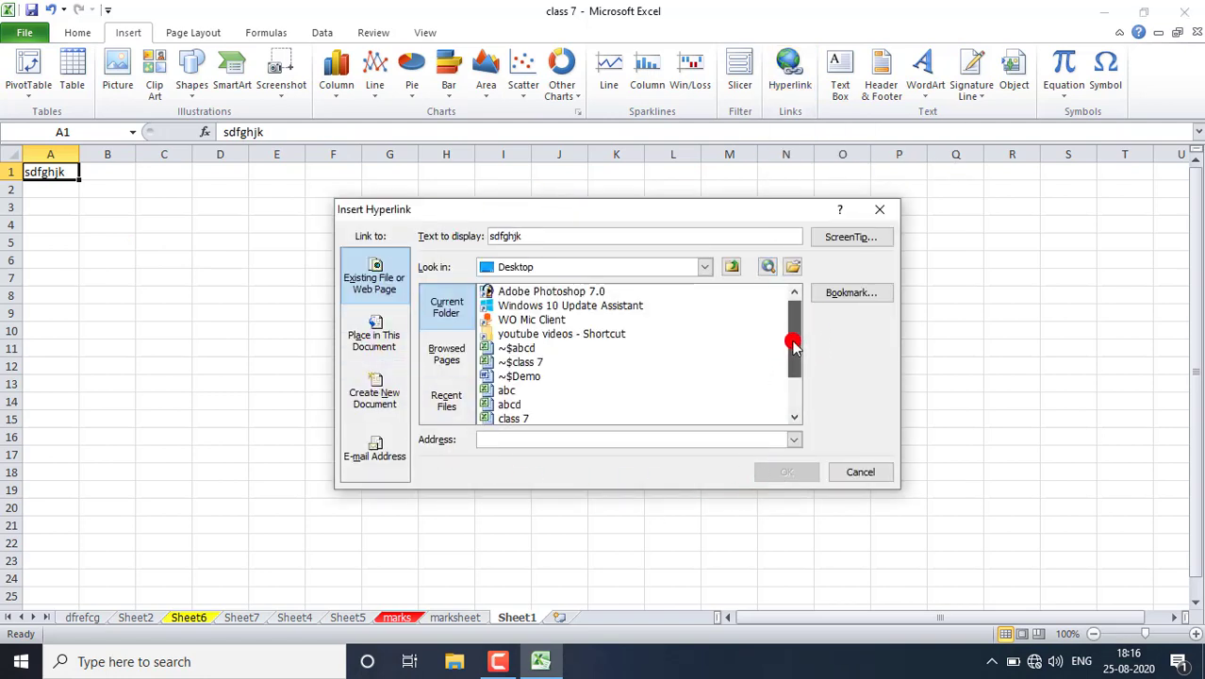
{"action": "left_click_drag", "start_coordinate": [794, 347], "coordinate": [789, 382]}
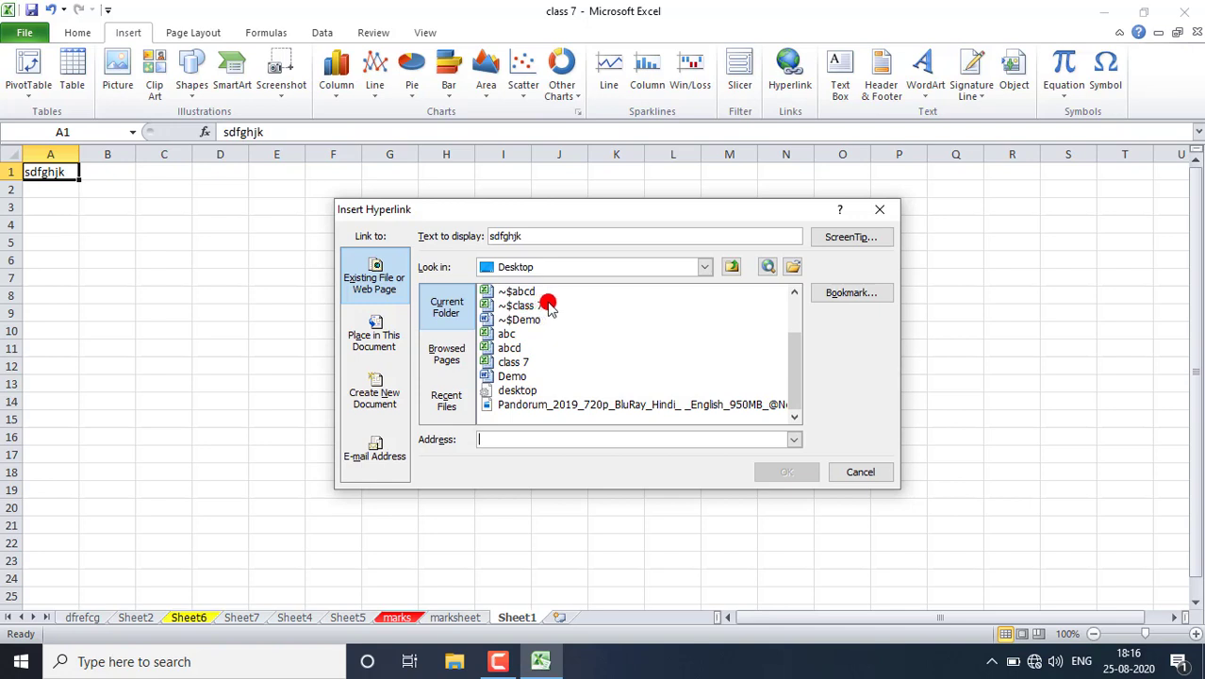
{"action": "left_click", "coordinate": [706, 266]}
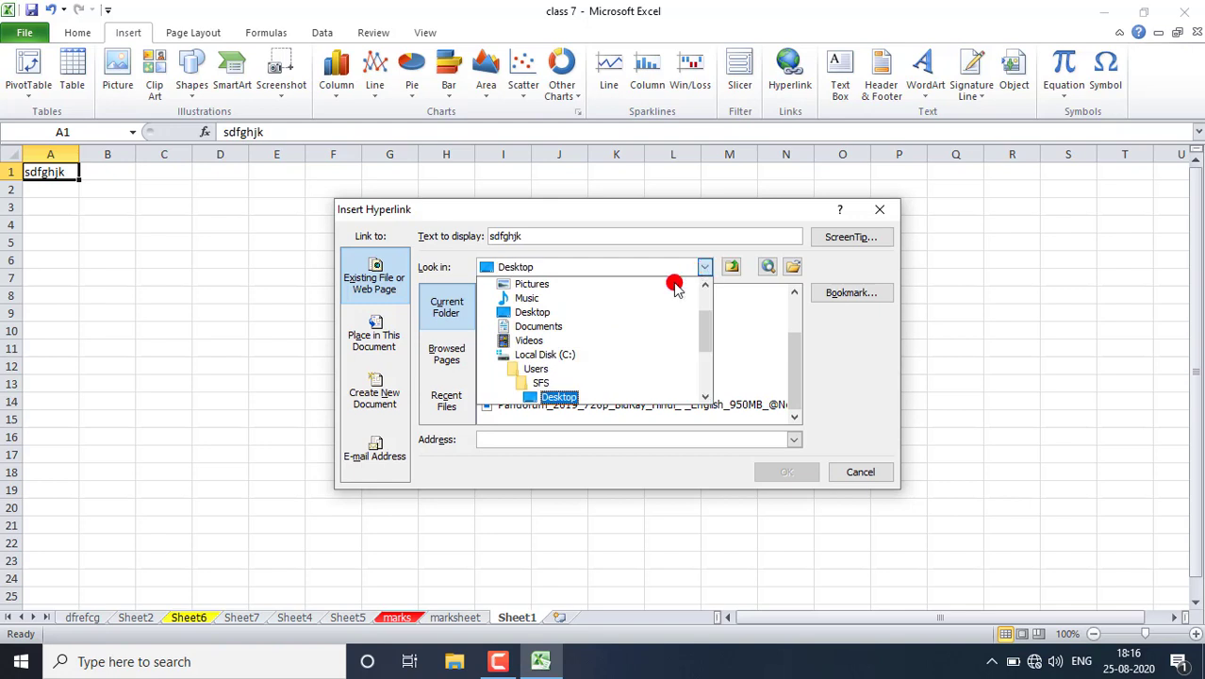
{"action": "scroll", "coordinate": [534, 368], "scroll_direction": "down", "scroll_amount": 1}
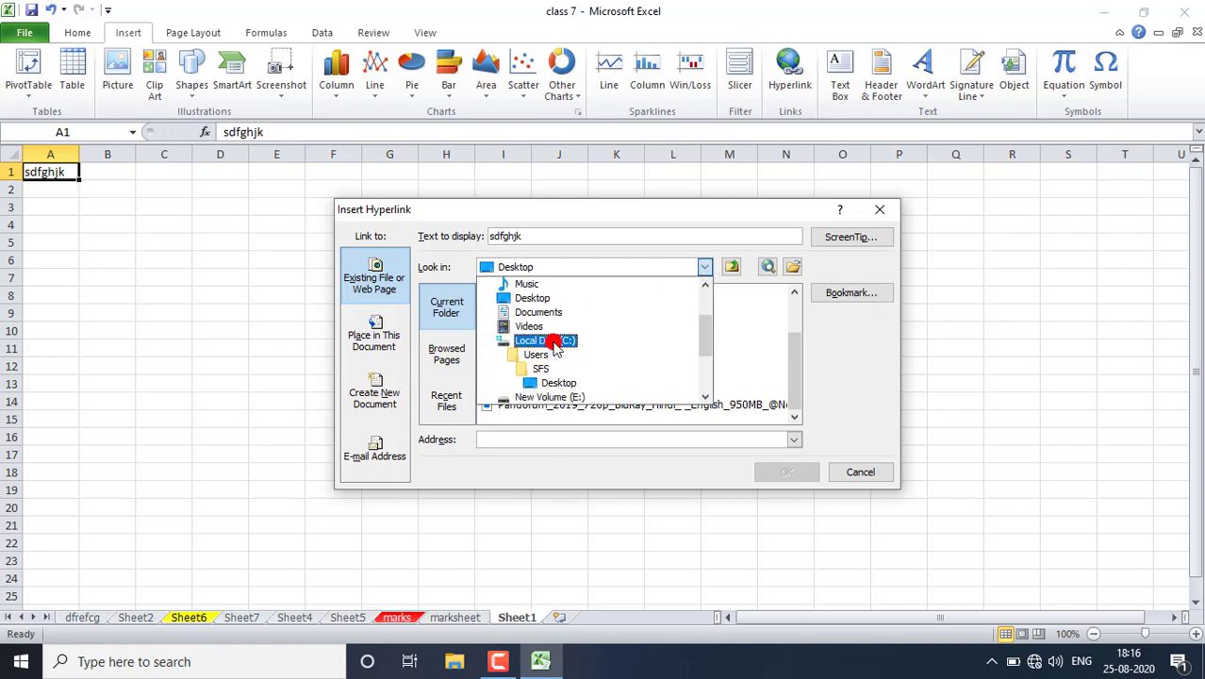
{"action": "scroll", "coordinate": [558, 347], "scroll_direction": "down", "scroll_amount": 2}
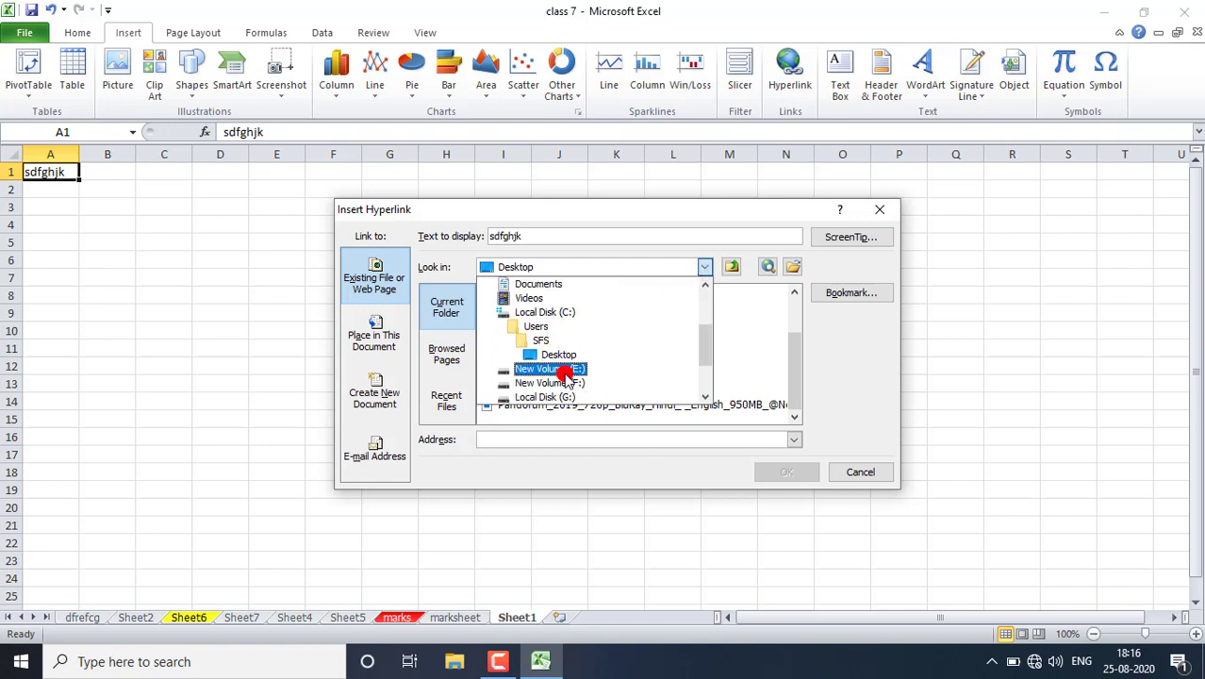
{"action": "left_click", "coordinate": [735, 324]}
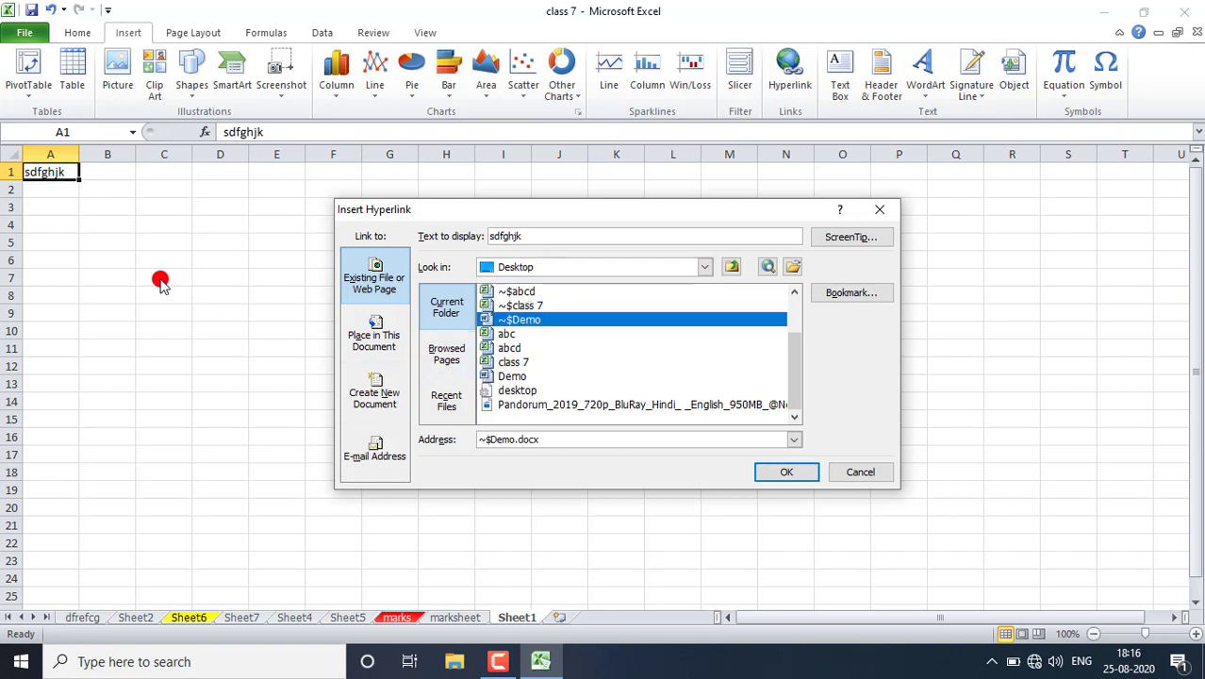
{"action": "left_click", "coordinate": [514, 348]}
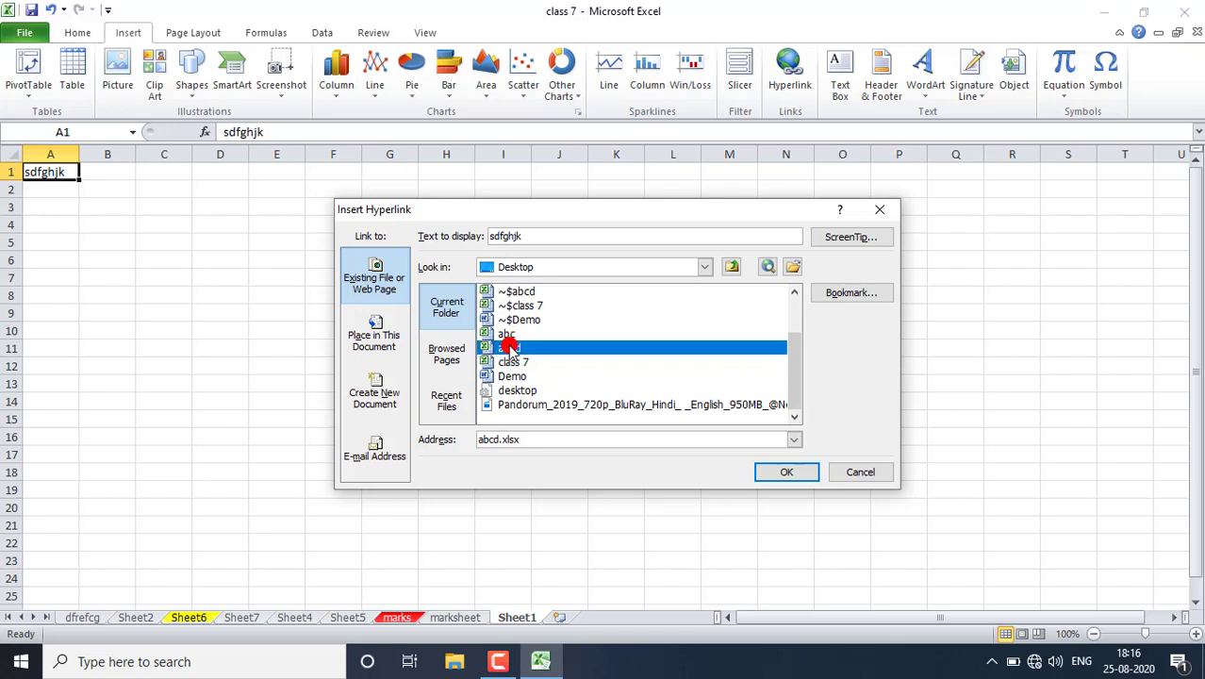
{"action": "left_click", "coordinate": [806, 476]}
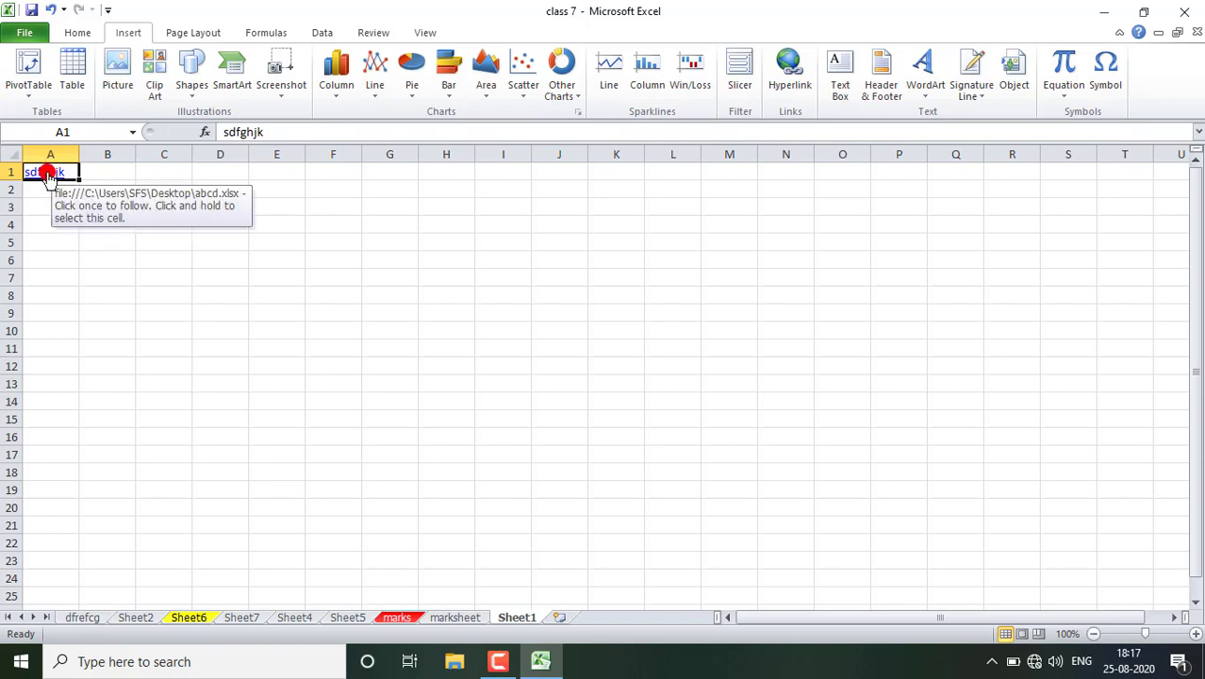
- Follow the hyperlink in cell A1 to check its target workbook, and return to the class 7 workbook
{"action": "left_click", "coordinate": [47, 174]}
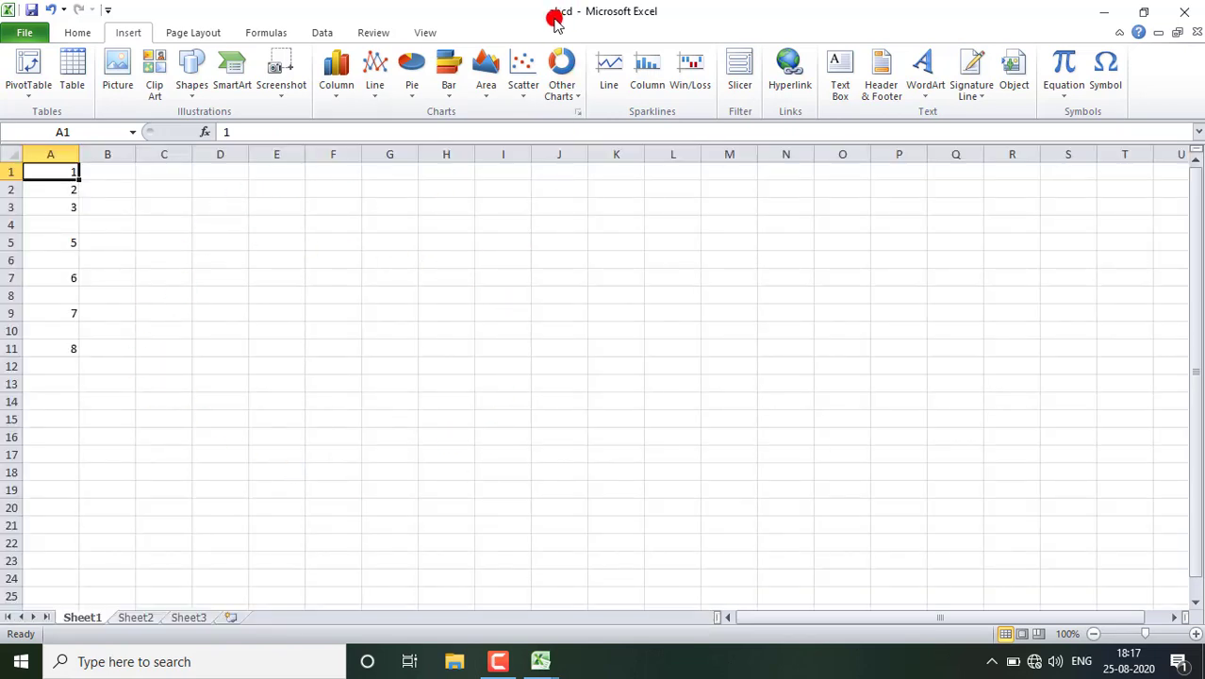
{"action": "left_click", "coordinate": [540, 661]}
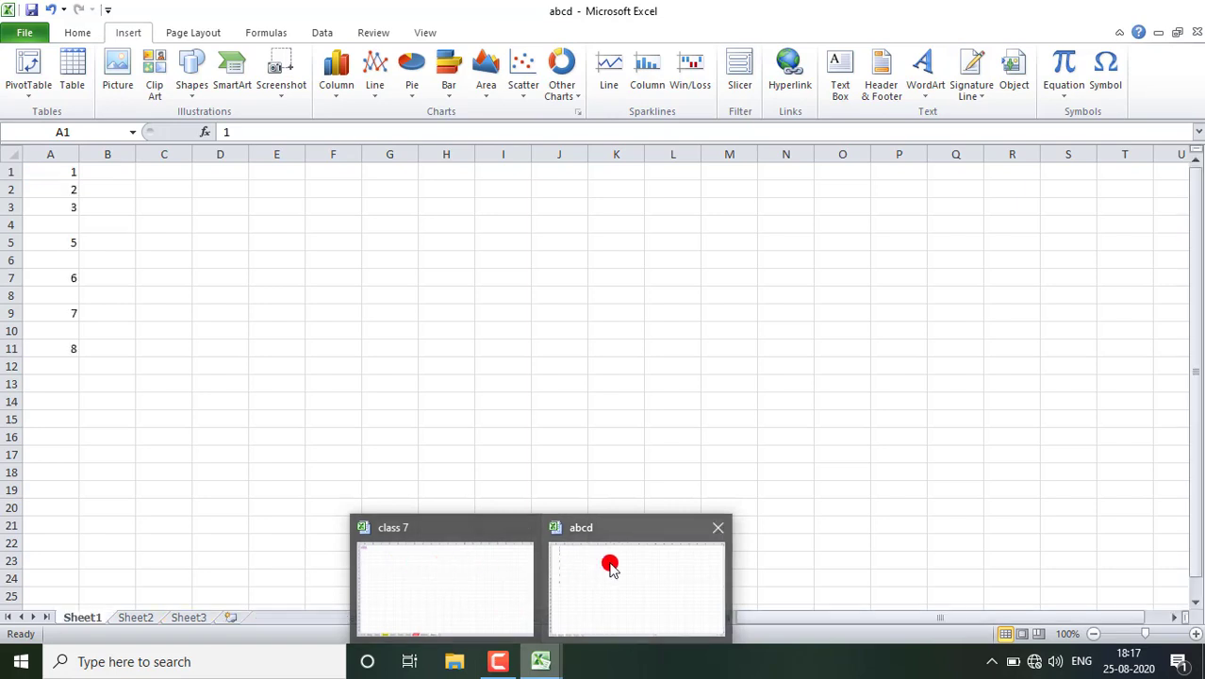
{"action": "left_click", "coordinate": [432, 578]}
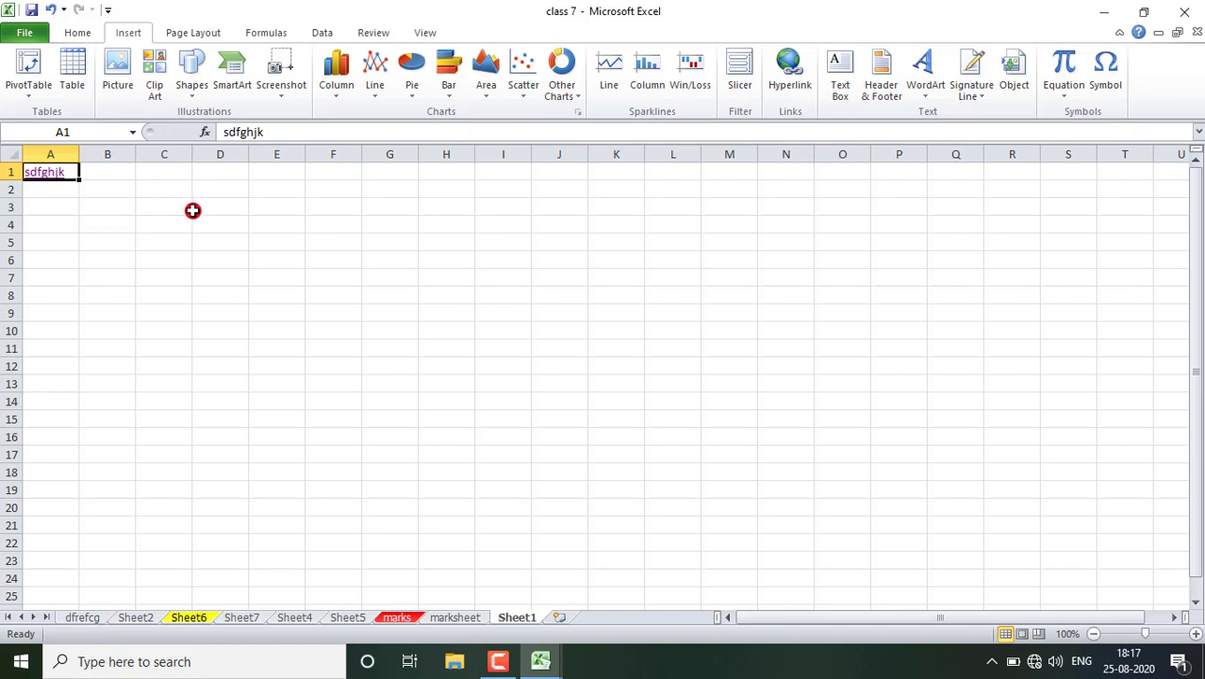
- Insert the clip art of the white house beside the pond and place it around columns F to J, rows 5 to 16
{"action": "left_click", "coordinate": [152, 87]}
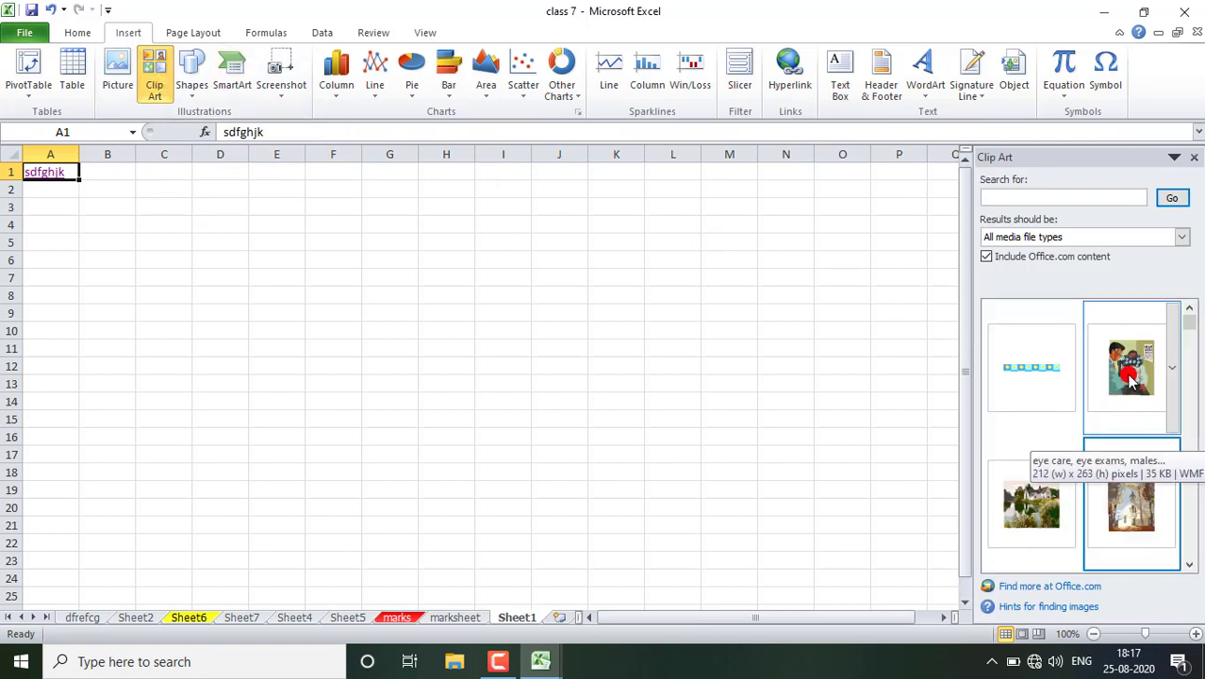
{"action": "left_click", "coordinate": [1023, 501]}
{"action": "left_click_drag", "start_coordinate": [187, 276], "coordinate": [478, 350]}
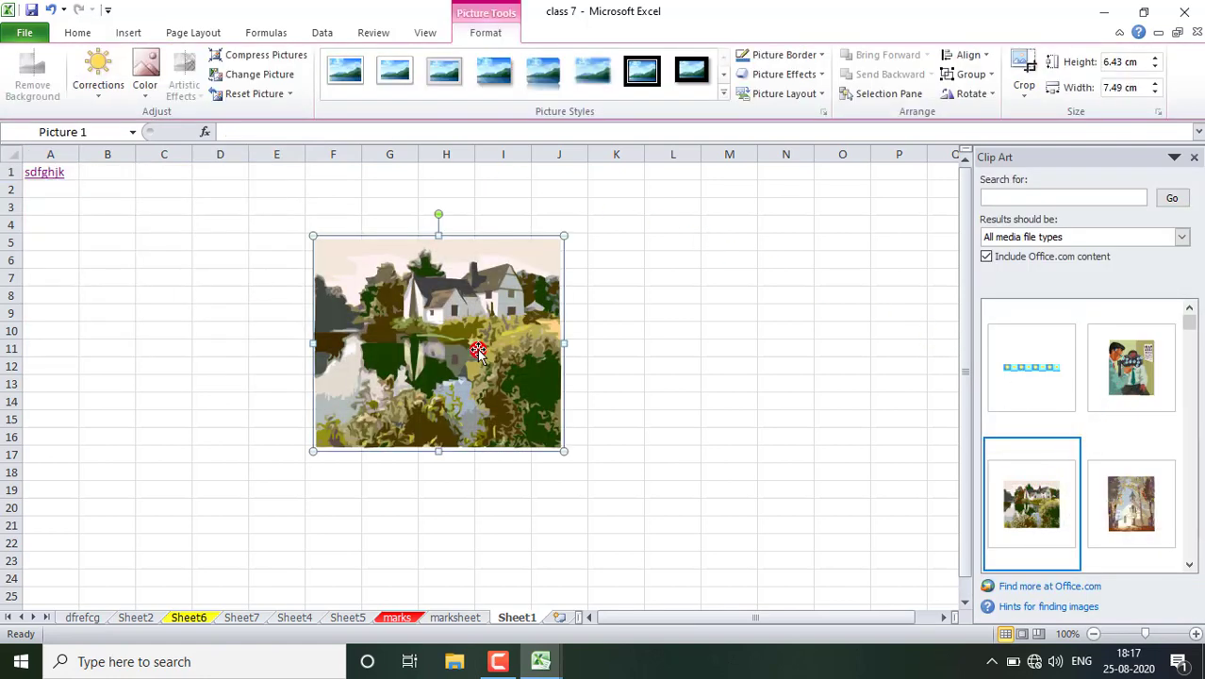
- Insert a hyperlink on the house picture that points to the Desktop file Demo.docx
{"action": "left_click", "coordinate": [139, 34]}
{"action": "left_click", "coordinate": [790, 66]}
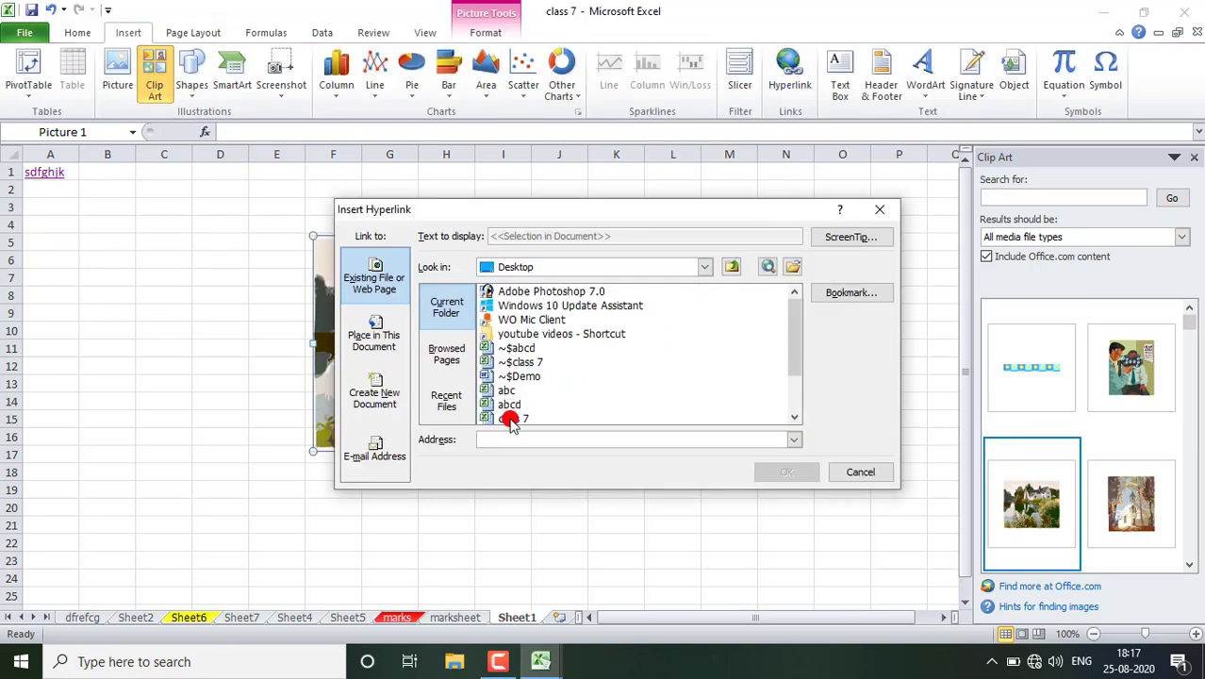
{"action": "scroll", "coordinate": [566, 376], "scroll_direction": "down", "scroll_amount": 1}
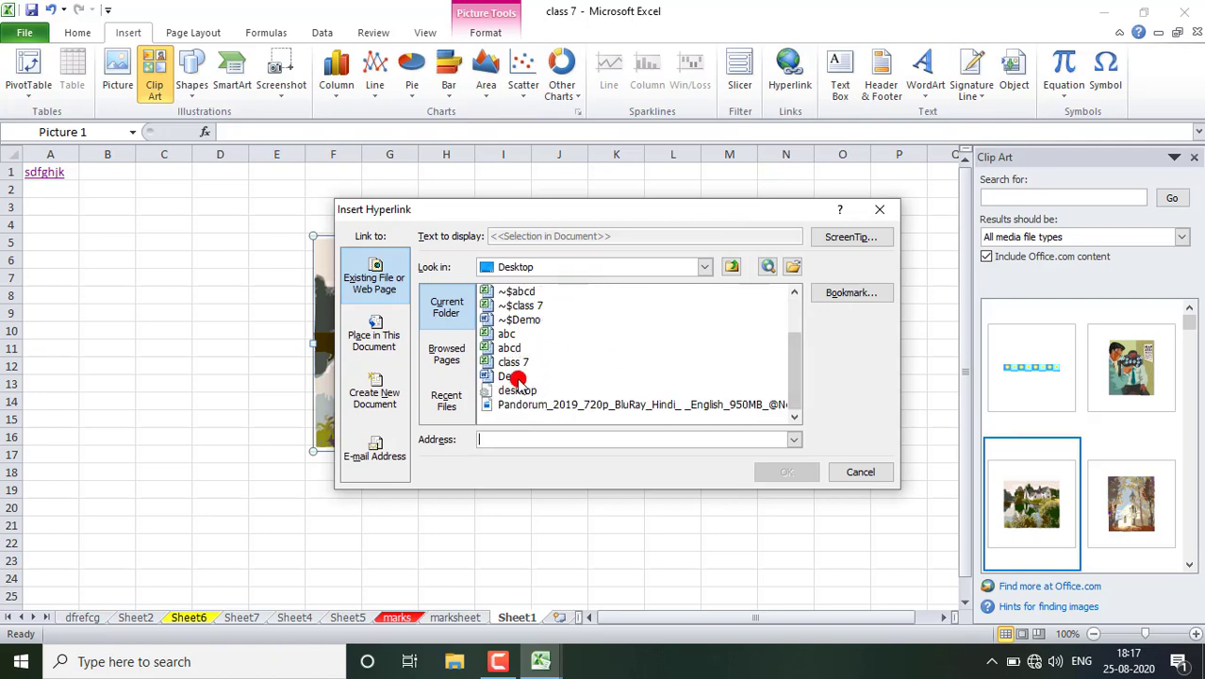
{"action": "left_click", "coordinate": [509, 377]}
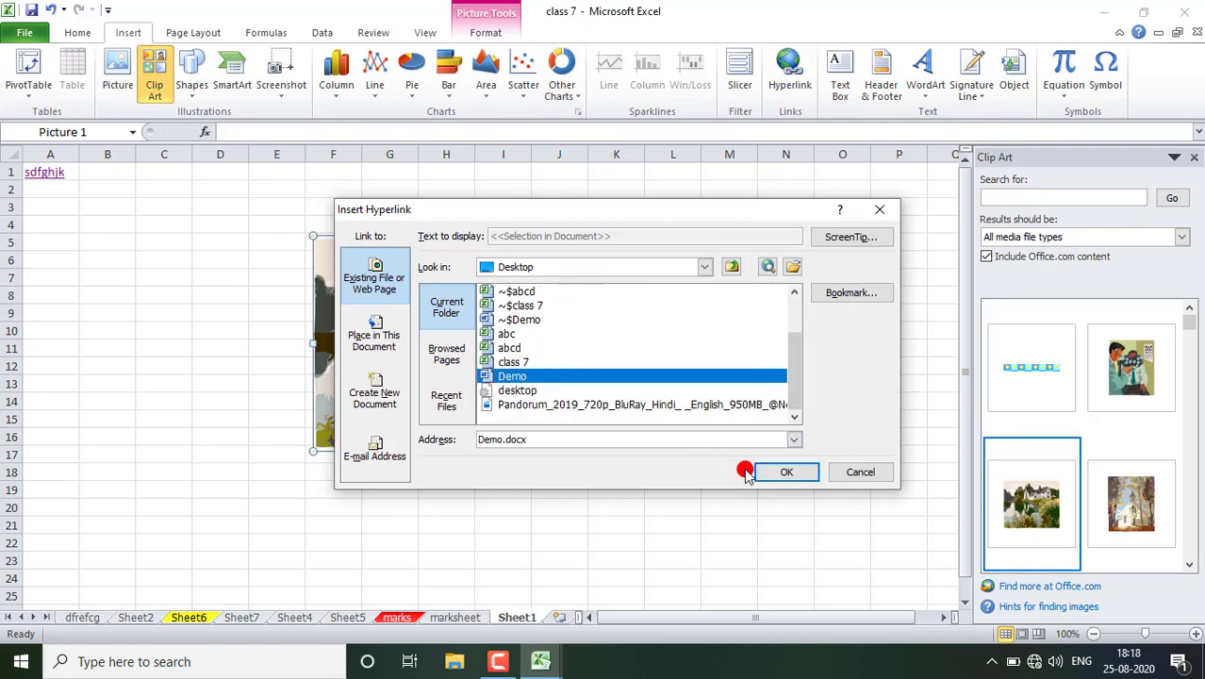
{"action": "left_click", "coordinate": [760, 472]}
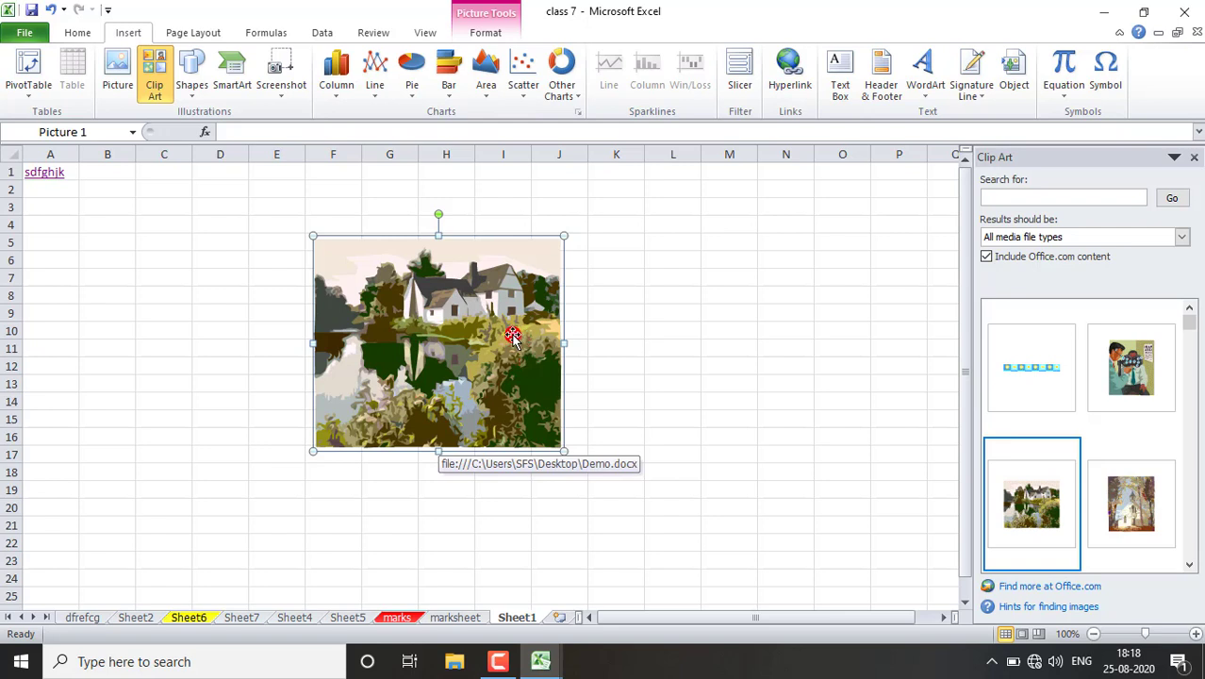
- Open the house picture's hyperlink to check its target document, and return to the class 7 workbook
{"action": "right_click", "coordinate": [516, 372]}
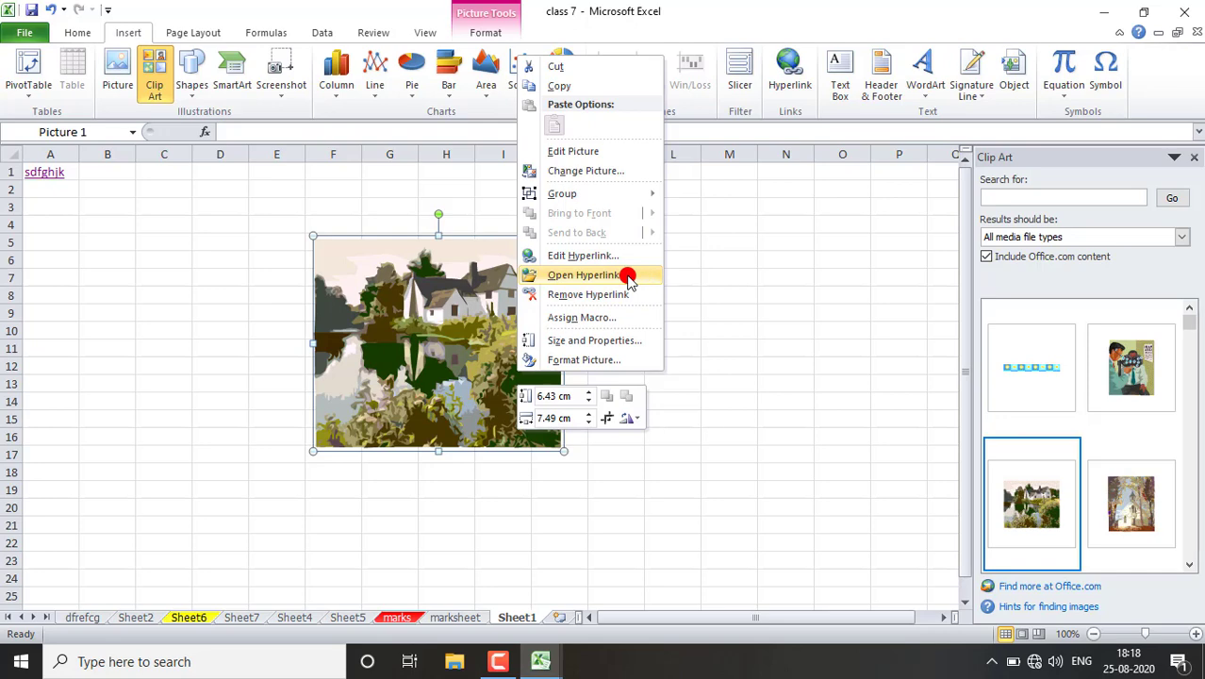
{"action": "left_click", "coordinate": [585, 274]}
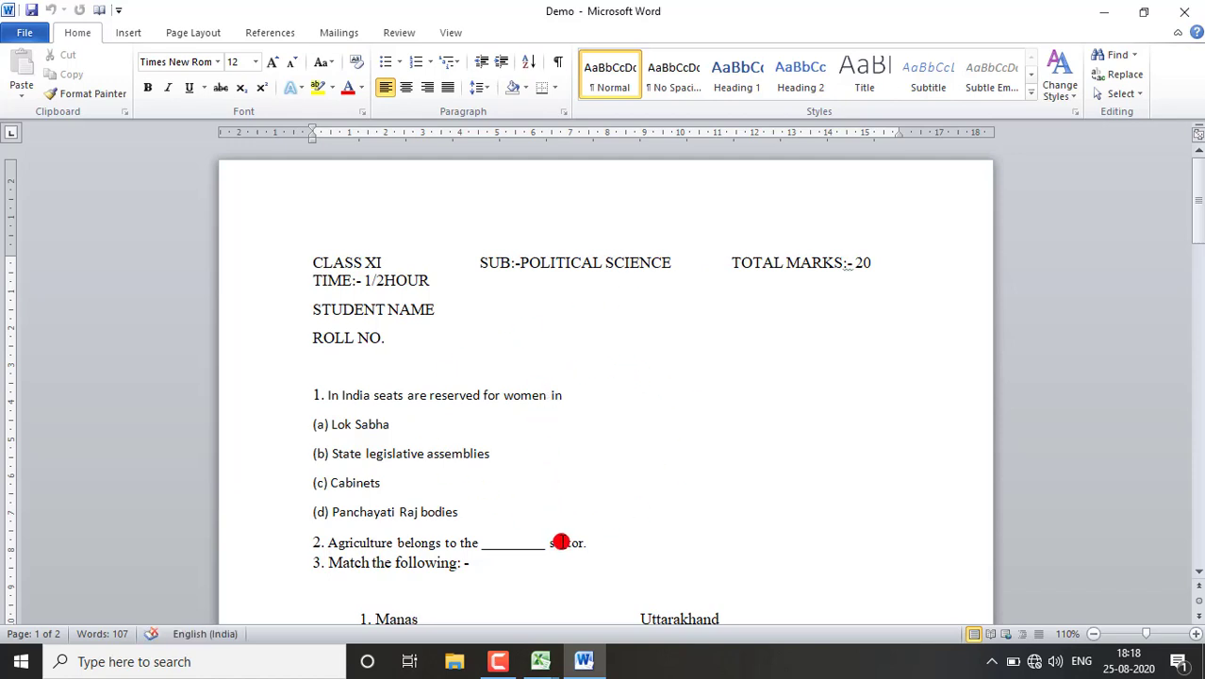
{"action": "mouse_move", "coordinate": [551, 666]}
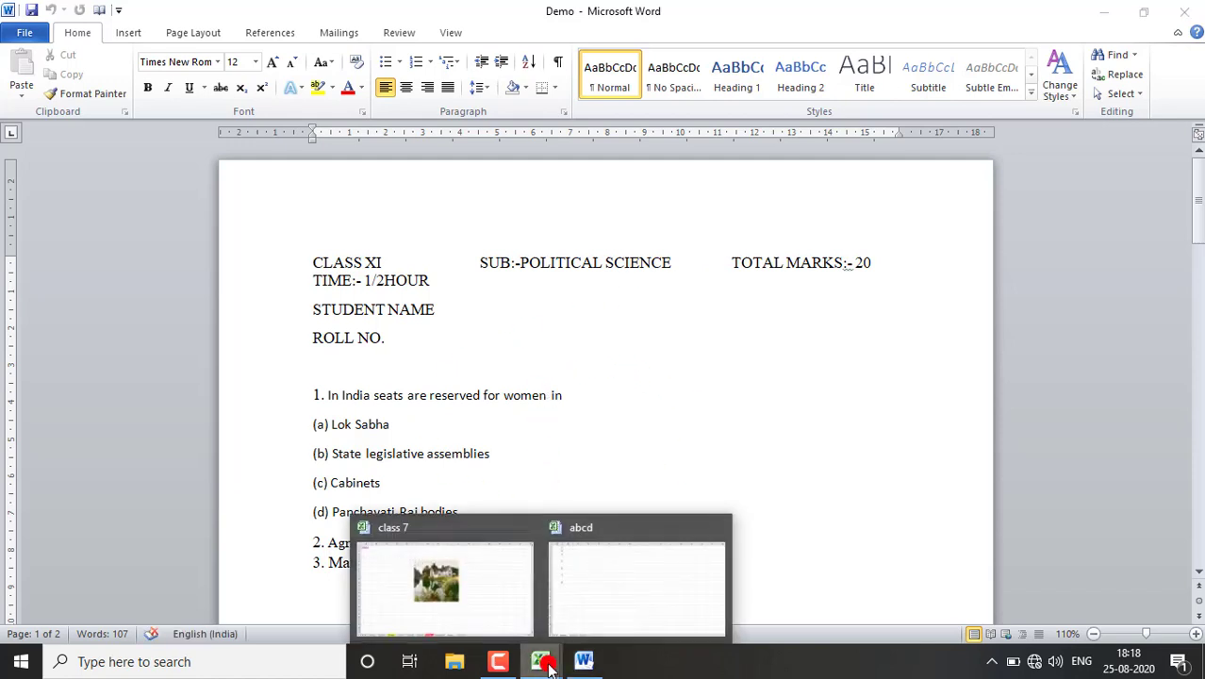
{"action": "left_click", "coordinate": [509, 605]}
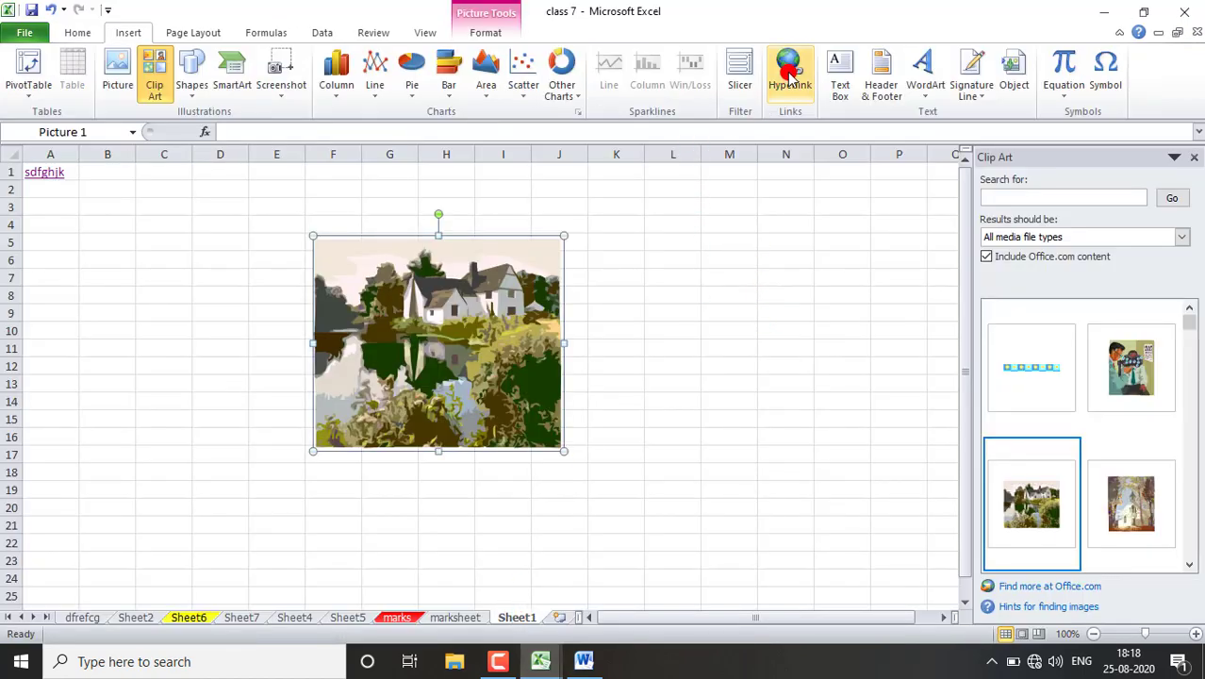
- Insert a text box about 5.9 cm high and 8.23 cm wide beside the picture, containing the text hjgjkhjkhkj
{"action": "left_click", "coordinate": [844, 83]}
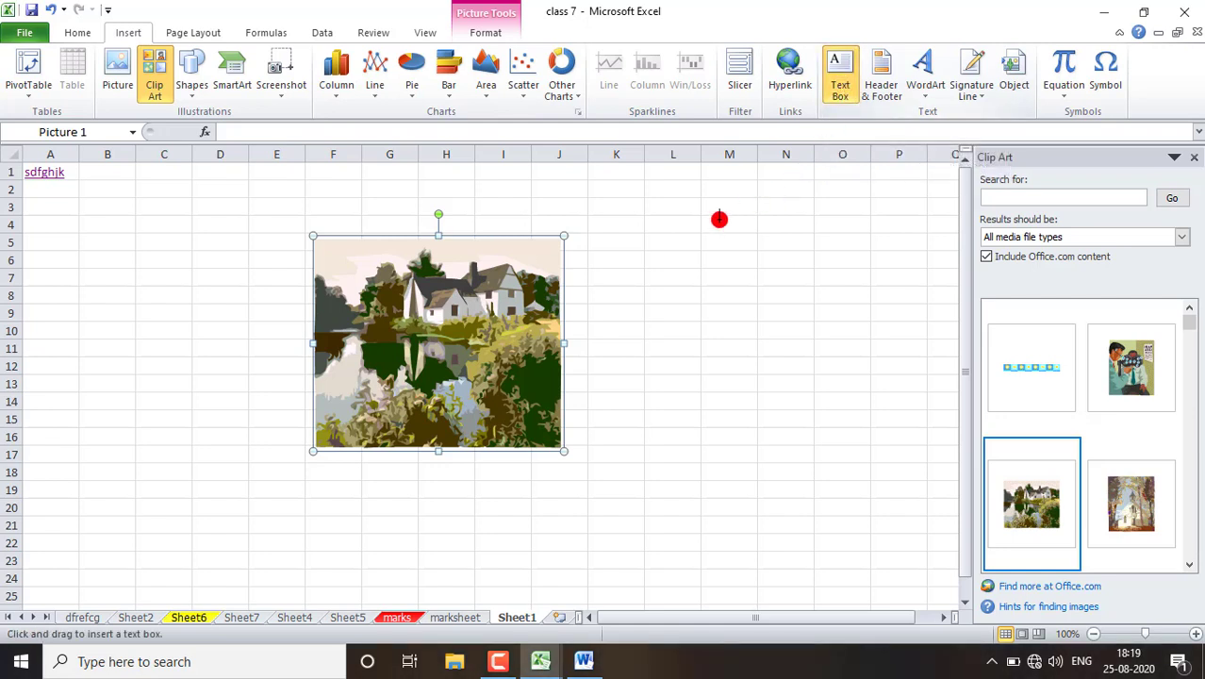
{"action": "left_click_drag", "start_coordinate": [620, 243], "coordinate": [893, 435]}
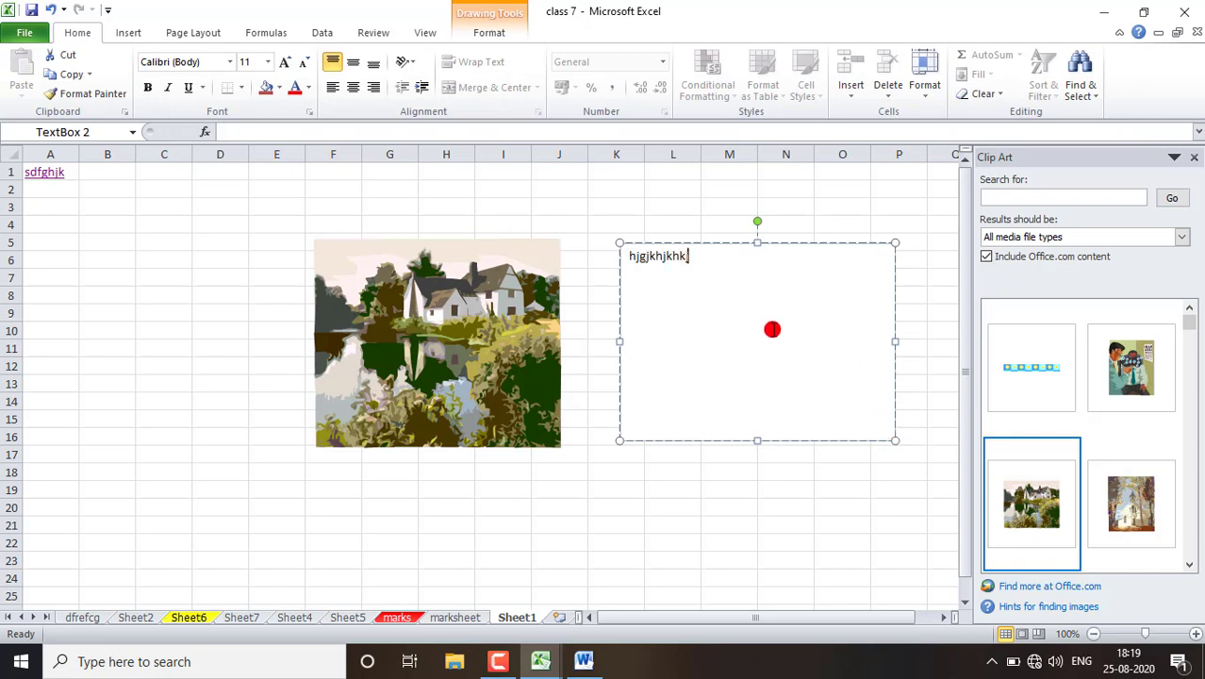
- Apply the light blue gradient shape style to the text box
{"action": "left_click", "coordinate": [488, 33]}
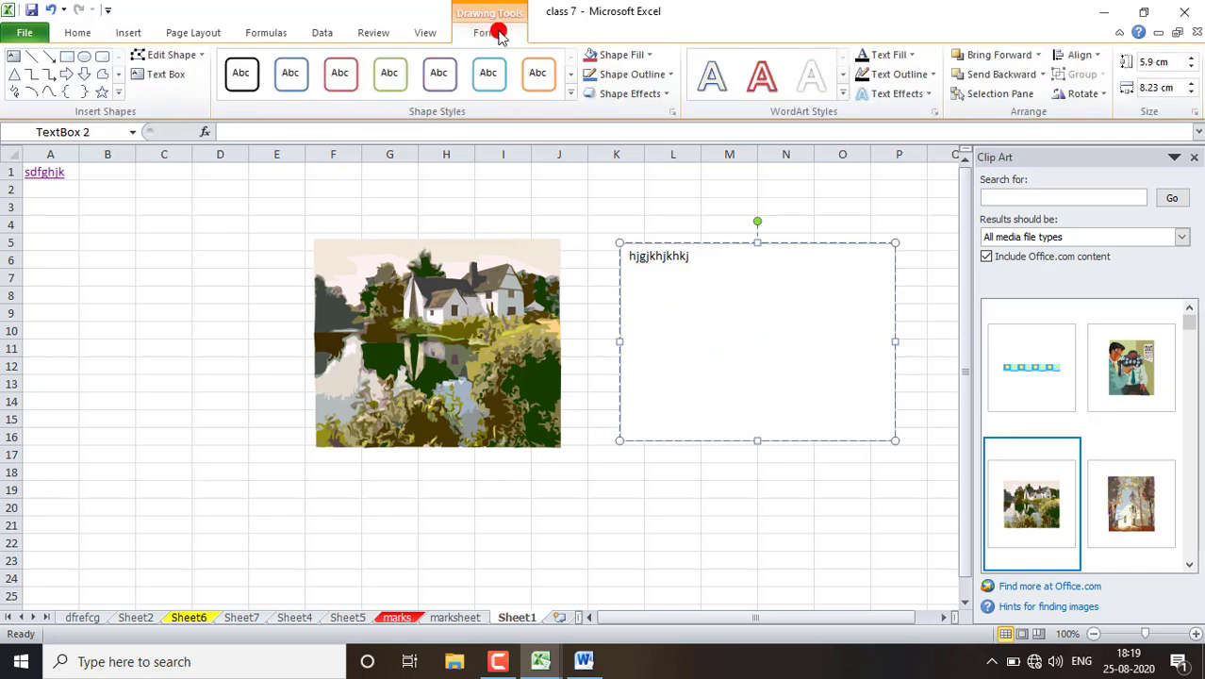
{"action": "left_click", "coordinate": [570, 92]}
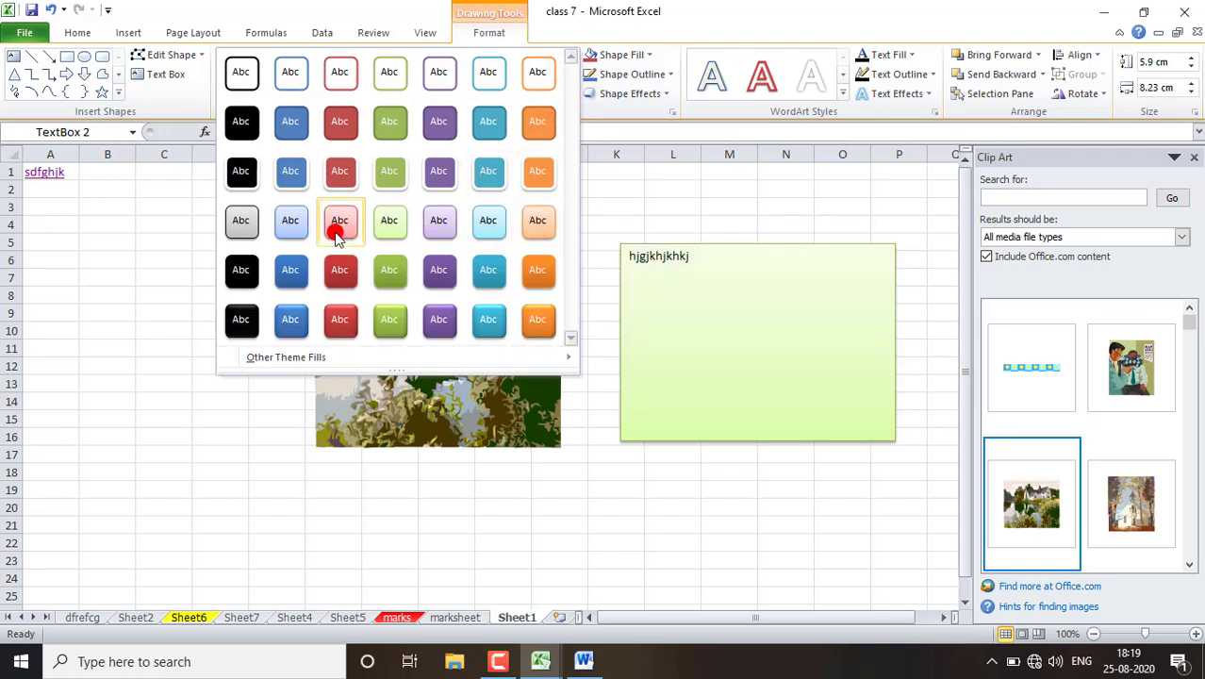
{"action": "left_click", "coordinate": [290, 226]}
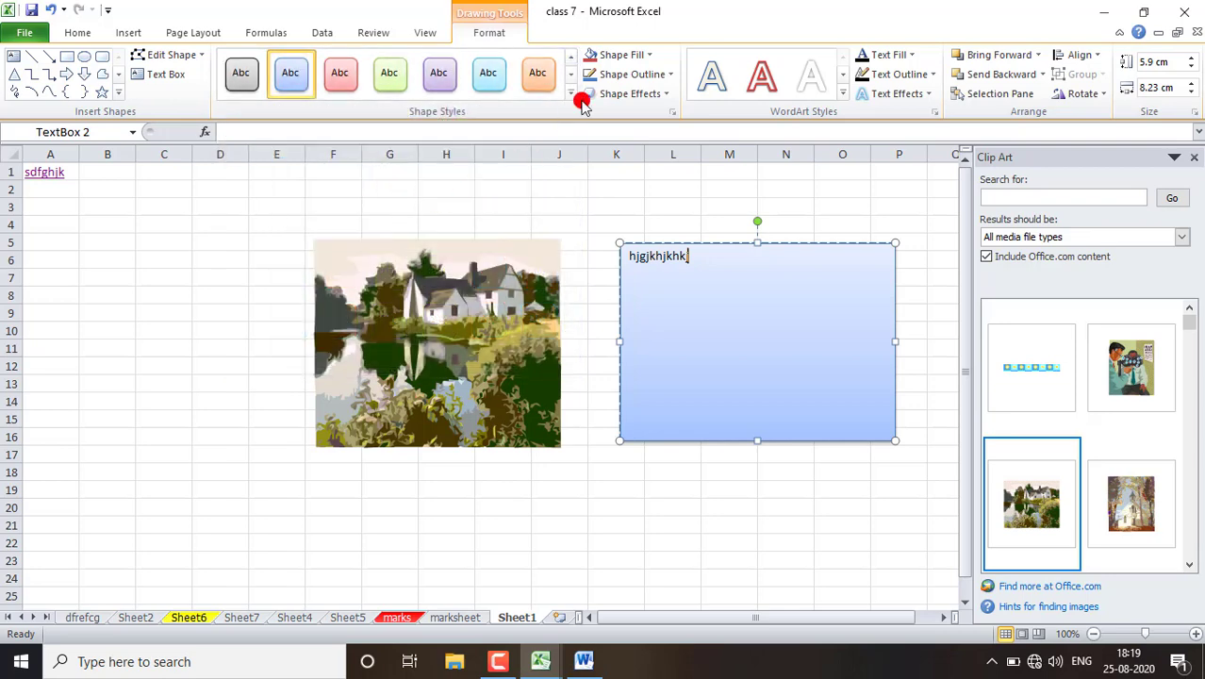
- Set the text box's shape fill to standard yellow and its shape outline to standard red
{"action": "left_click", "coordinate": [649, 57]}
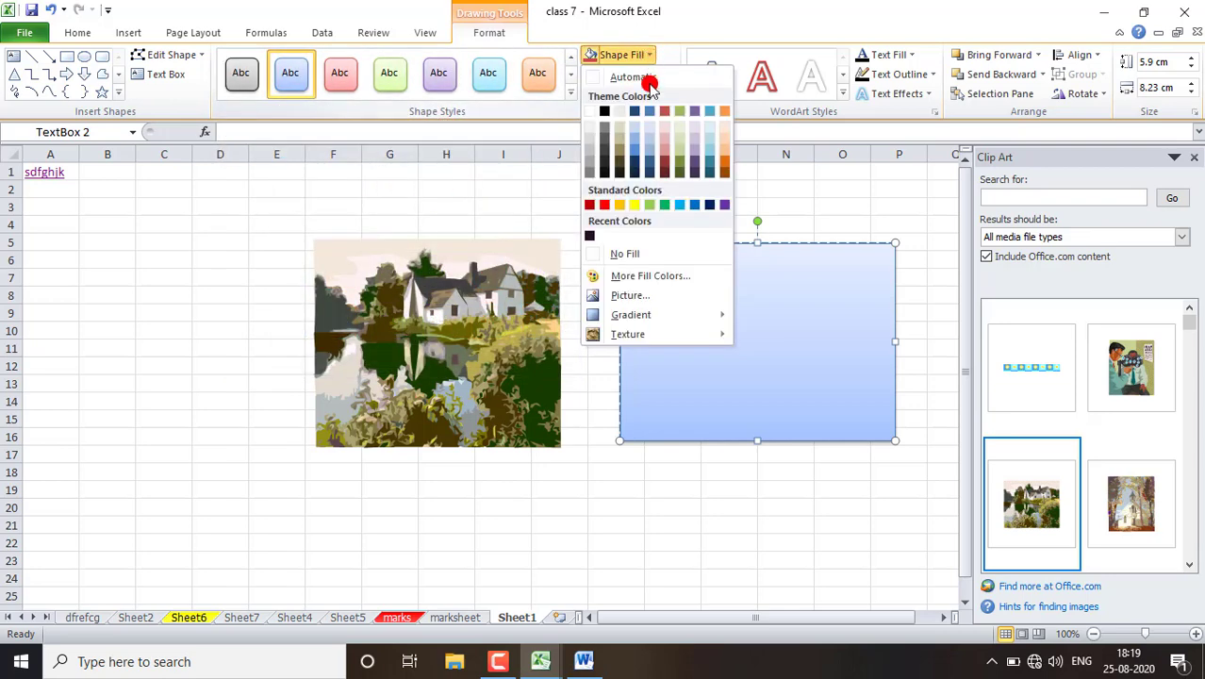
{"action": "left_click", "coordinate": [631, 203]}
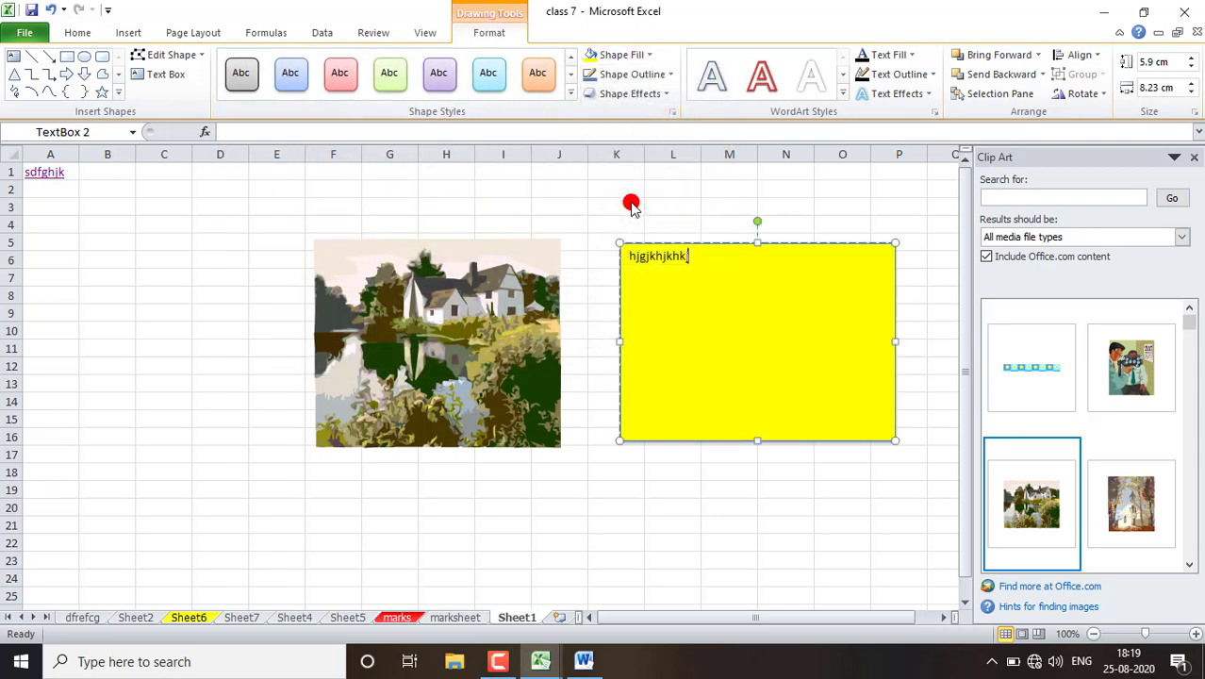
{"action": "left_click", "coordinate": [659, 74]}
{"action": "left_click", "coordinate": [607, 224]}
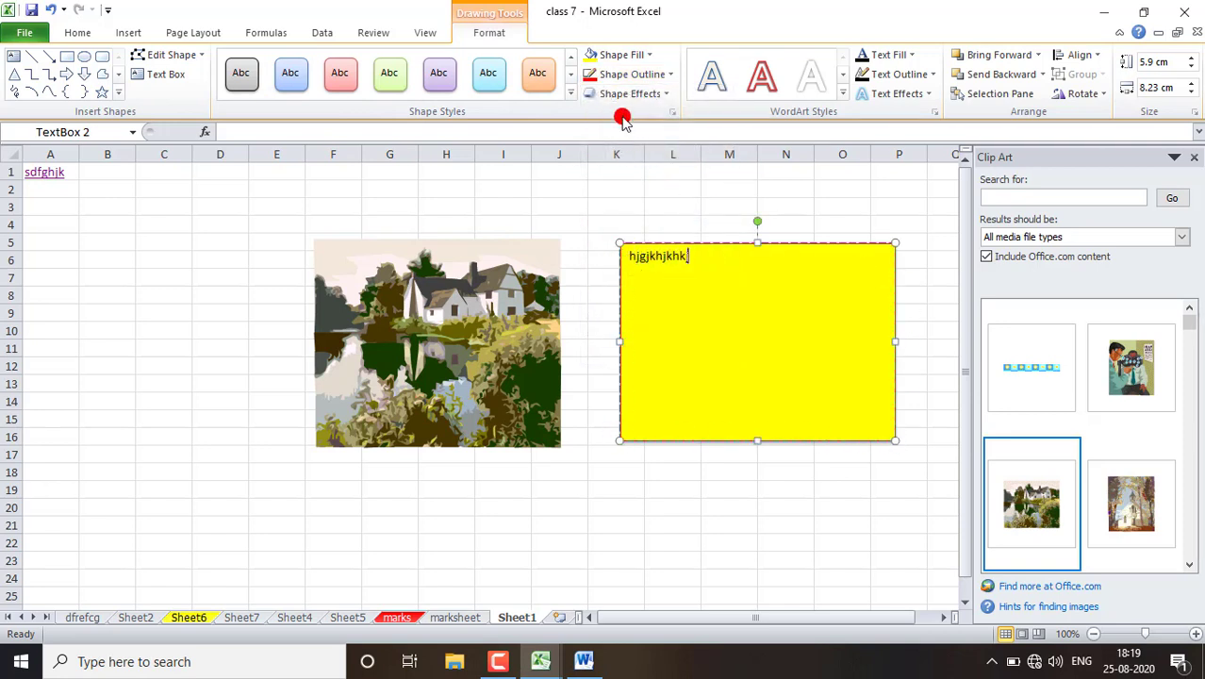
- Add a half-height reflection touching the lower edge of the text box as a shape effect
{"action": "left_click", "coordinate": [651, 93]}
{"action": "mouse_move", "coordinate": [672, 208]}
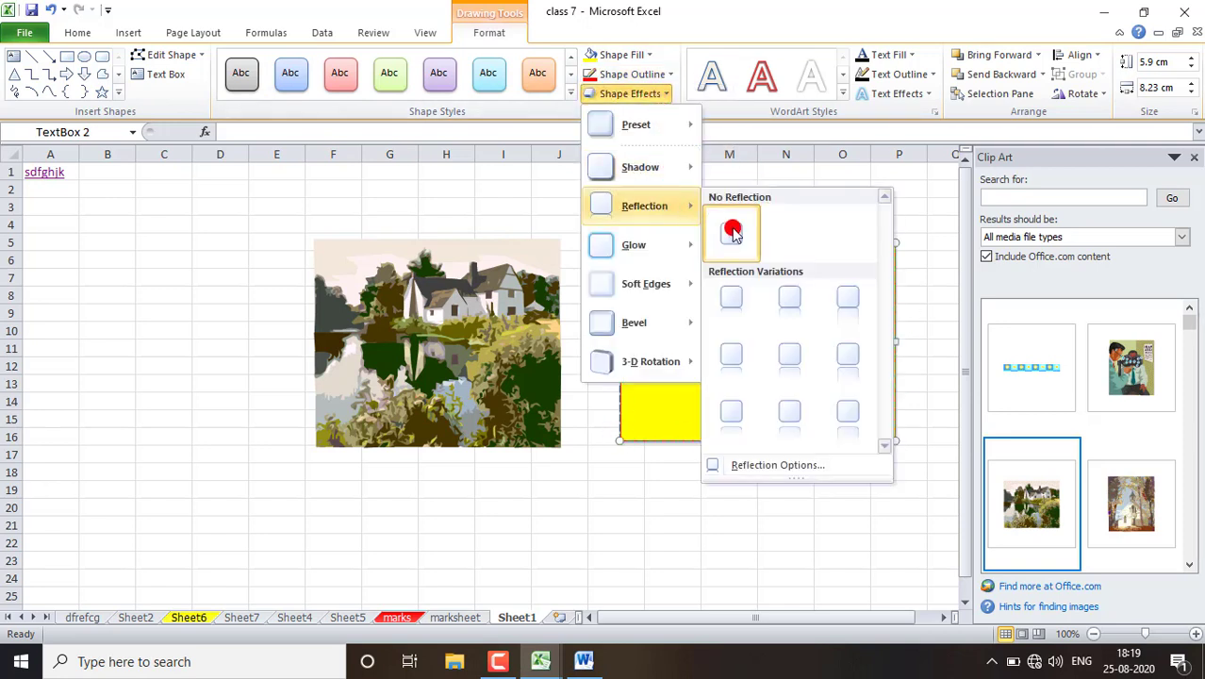
{"action": "left_click", "coordinate": [781, 302]}
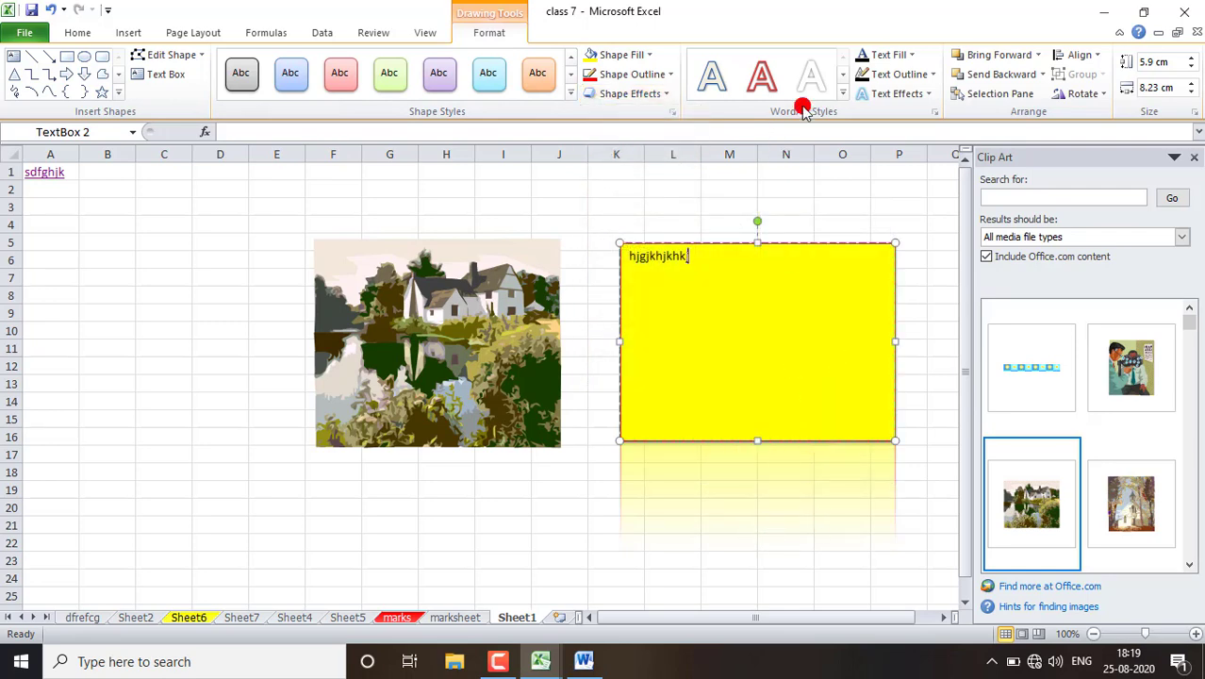
- Give newly added text in the text box the first WordArt style with standard red fill and outline, entering bvjhgbjhbnbnmvbvj and hggkjhkjhjkhbnvbgcfg
{"action": "left_click", "coordinate": [845, 93]}
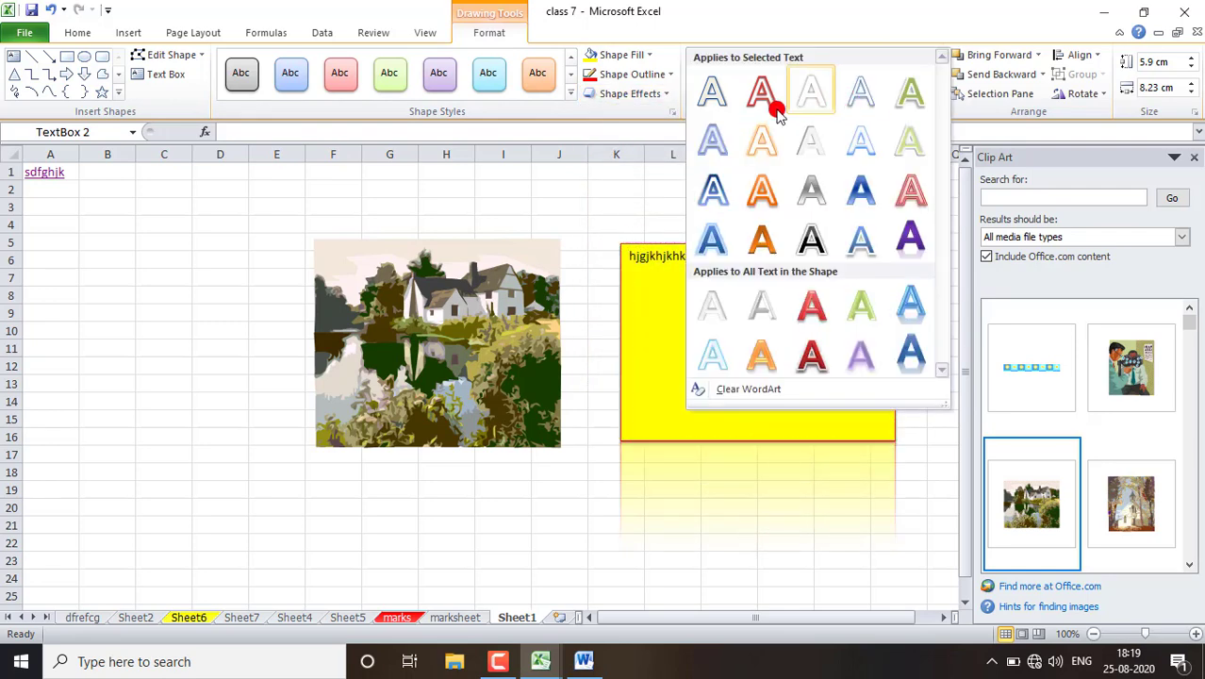
{"action": "left_click", "coordinate": [709, 98]}
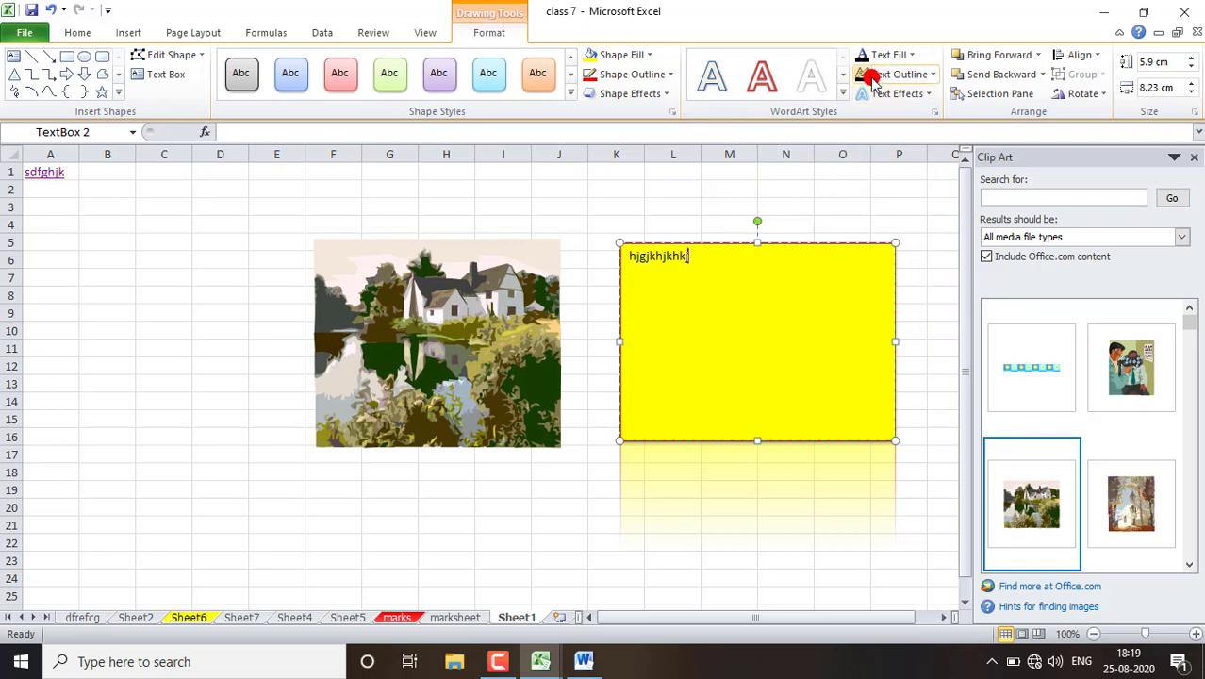
{"action": "left_click", "coordinate": [905, 55]}
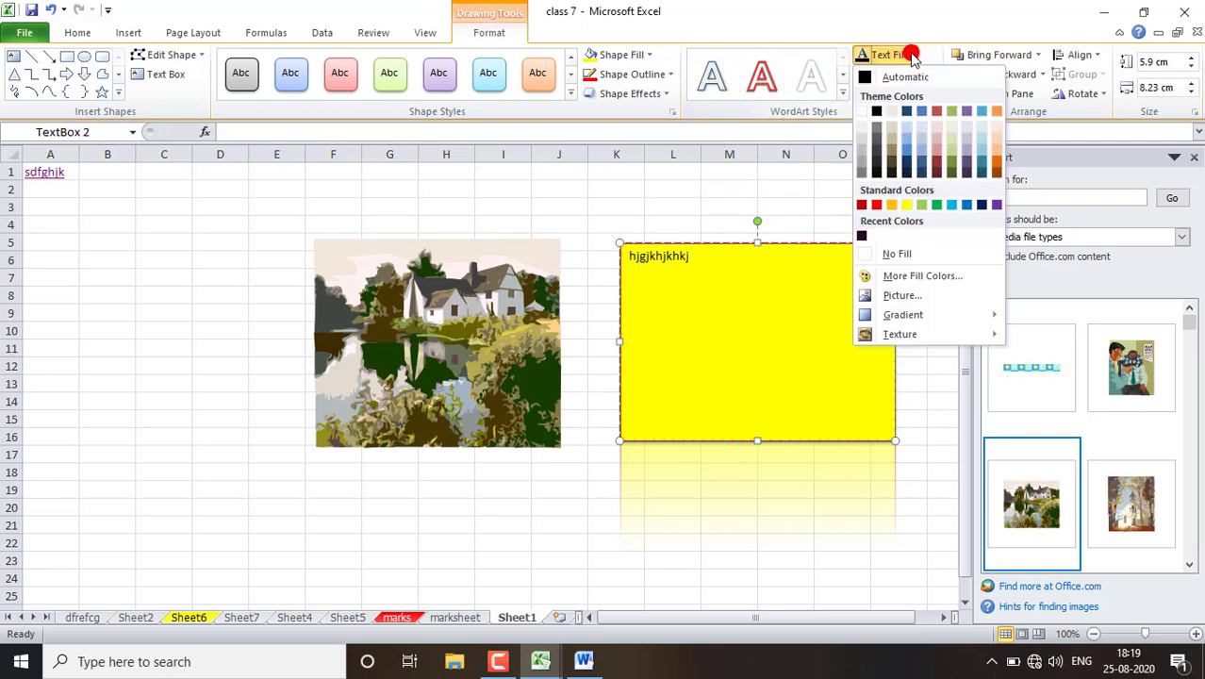
{"action": "left_click", "coordinate": [879, 205]}
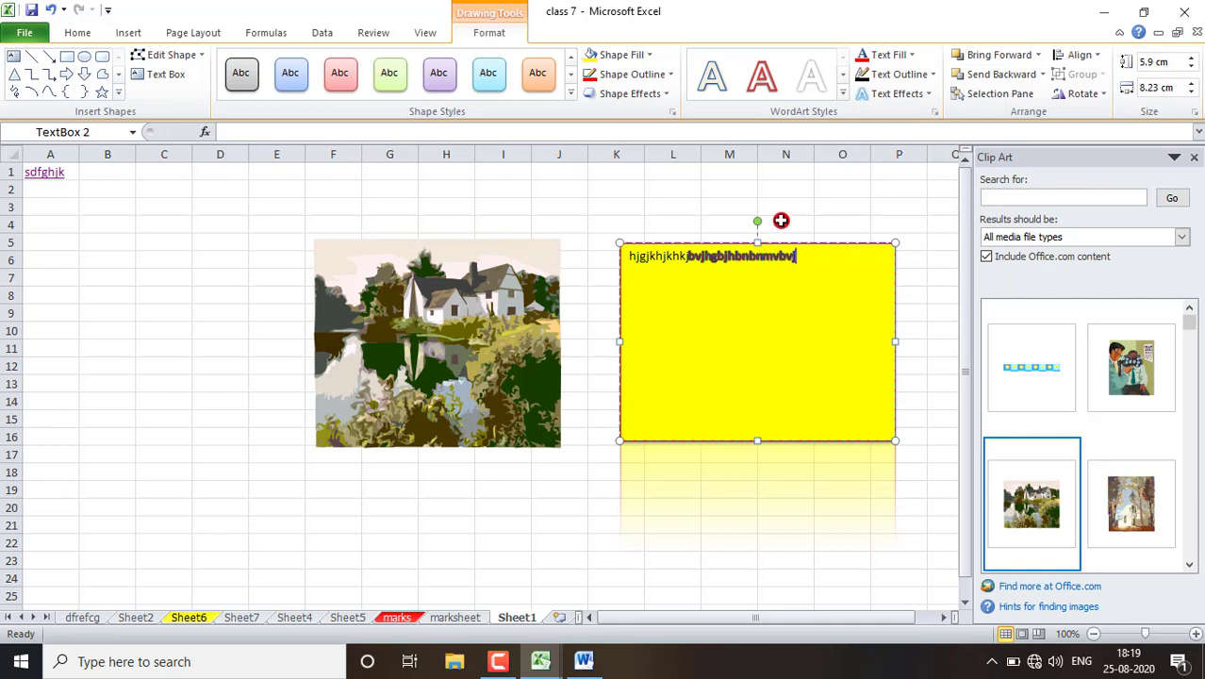
{"action": "left_click", "coordinate": [930, 74]}
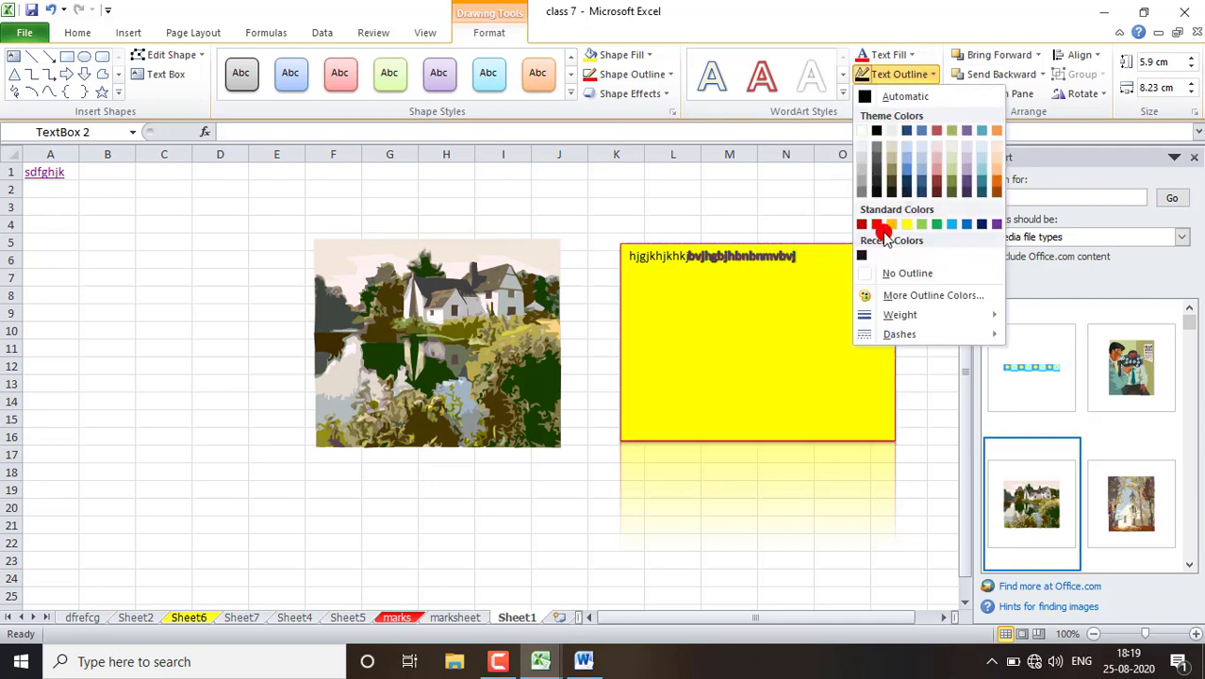
{"action": "left_click", "coordinate": [878, 227]}
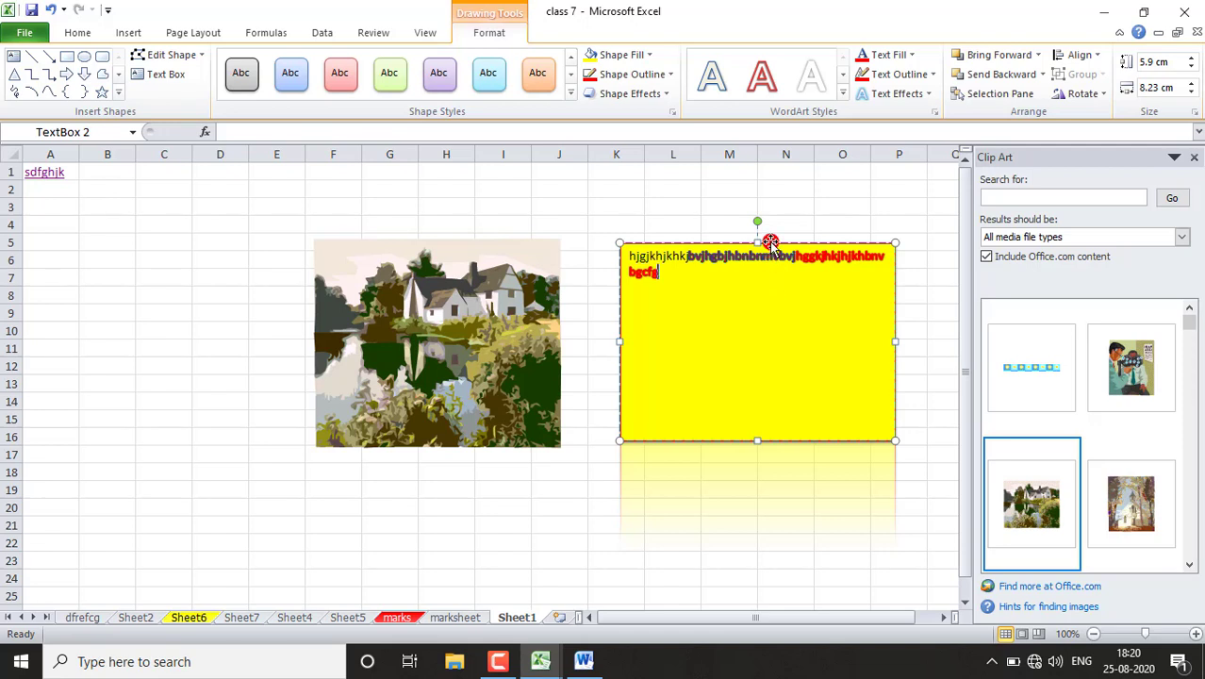
- Move the text box on top of the clip art picture and close the Clip Art pane
{"action": "left_click_drag", "start_coordinate": [770, 241], "coordinate": [456, 240]}
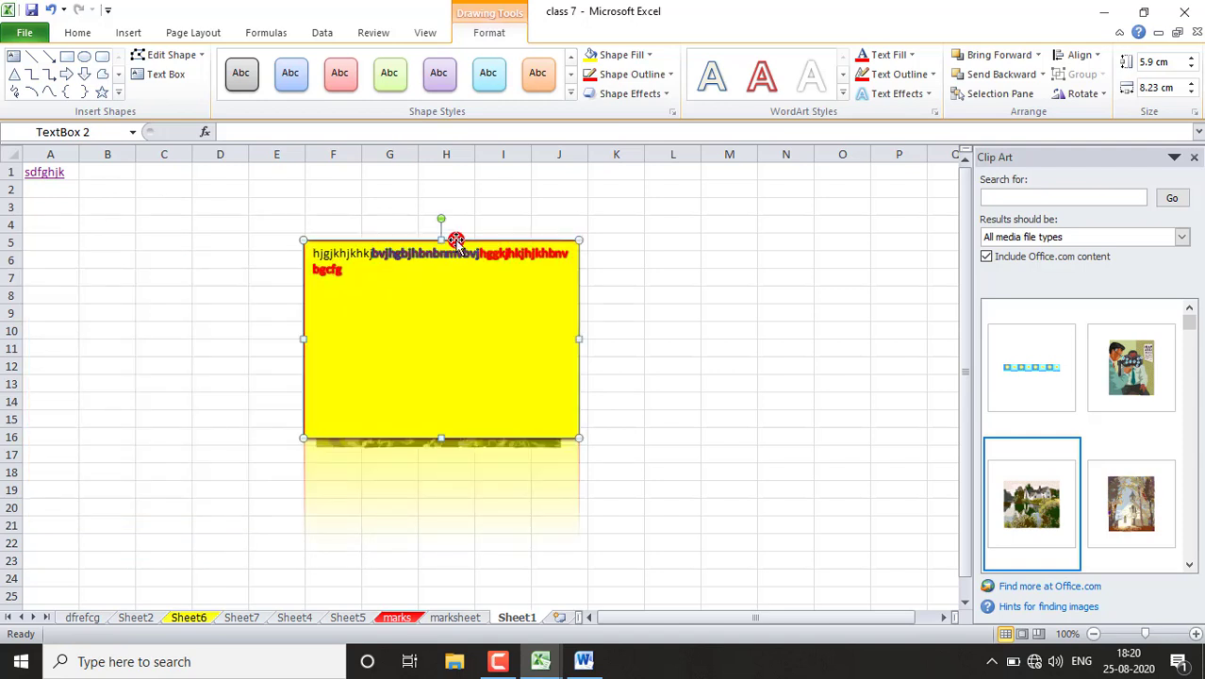
{"action": "left_click", "coordinate": [128, 32]}
{"action": "left_click", "coordinate": [1194, 156]}
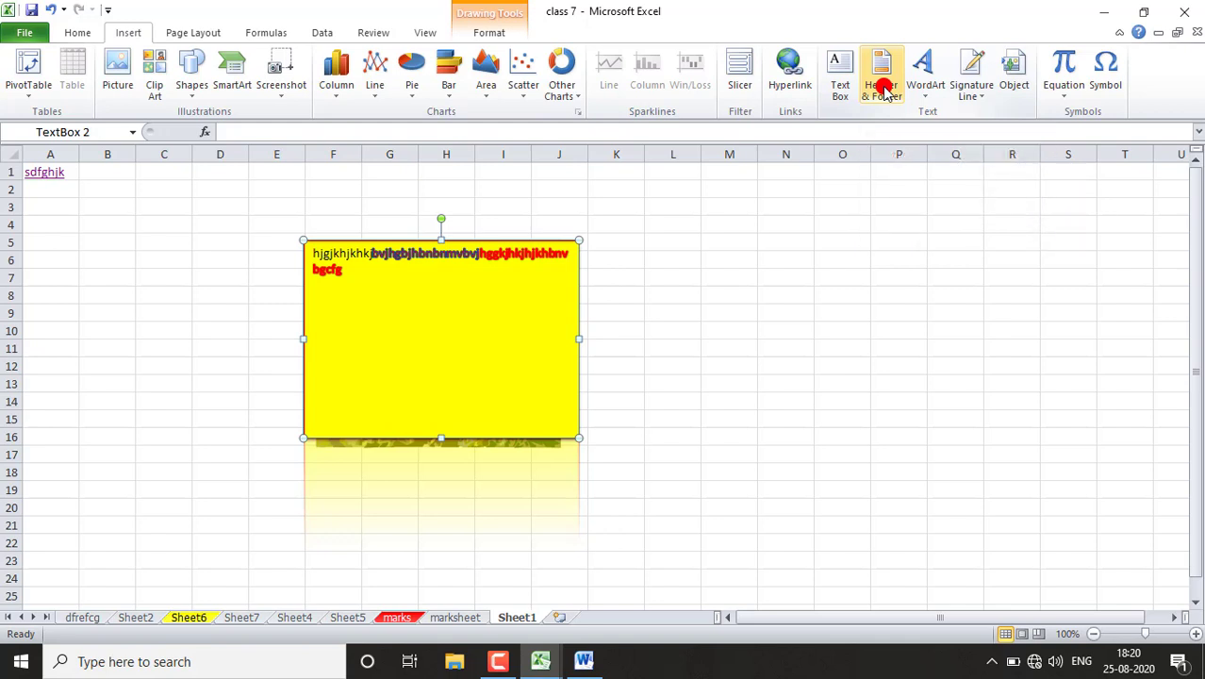
- Open header and footer editing and enter fhghdfhgdf in the centre footer section of the first page
{"action": "left_click", "coordinate": [882, 88]}
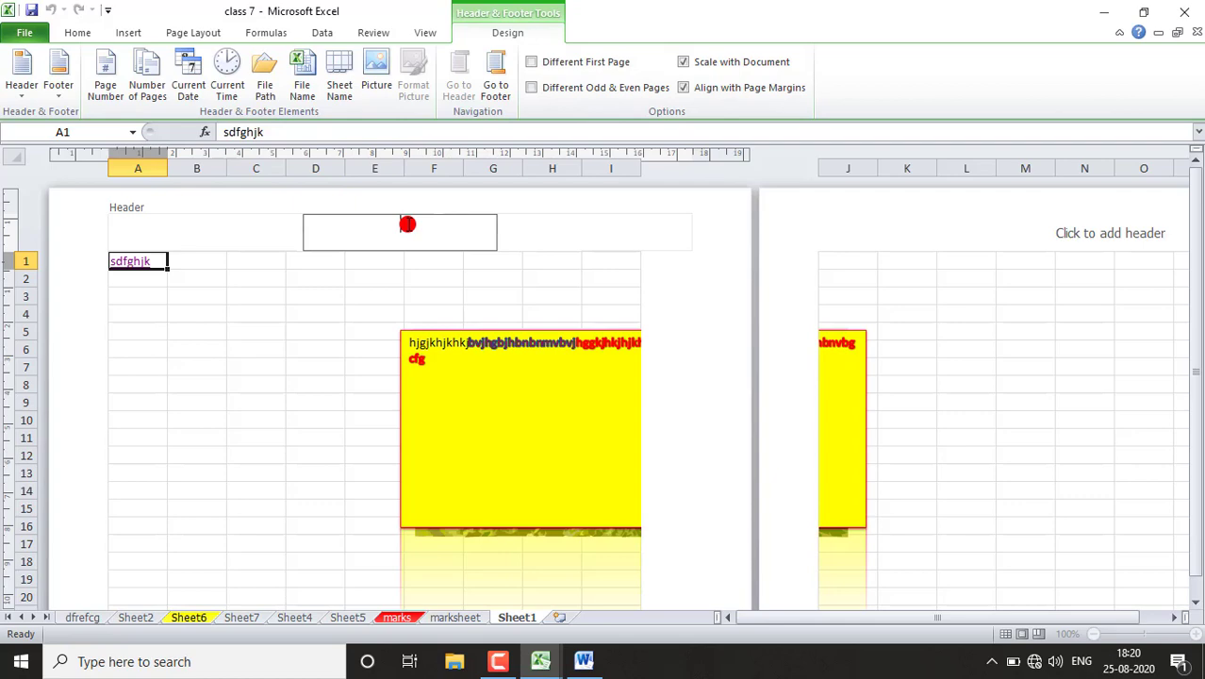
{"action": "left_click", "coordinate": [685, 337]}
{"action": "scroll", "coordinate": [685, 336], "scroll_direction": "down", "scroll_amount": 3}
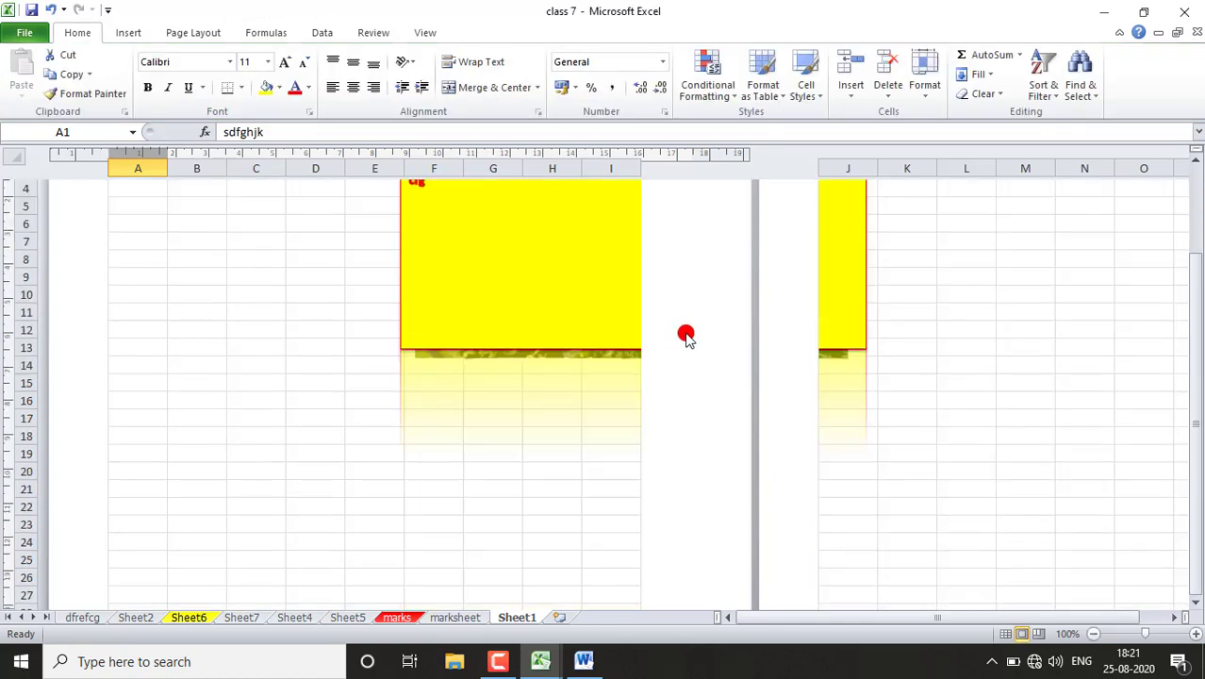
{"action": "scroll", "coordinate": [685, 336], "scroll_direction": "down", "scroll_amount": 10}
{"action": "left_click", "coordinate": [393, 398]}
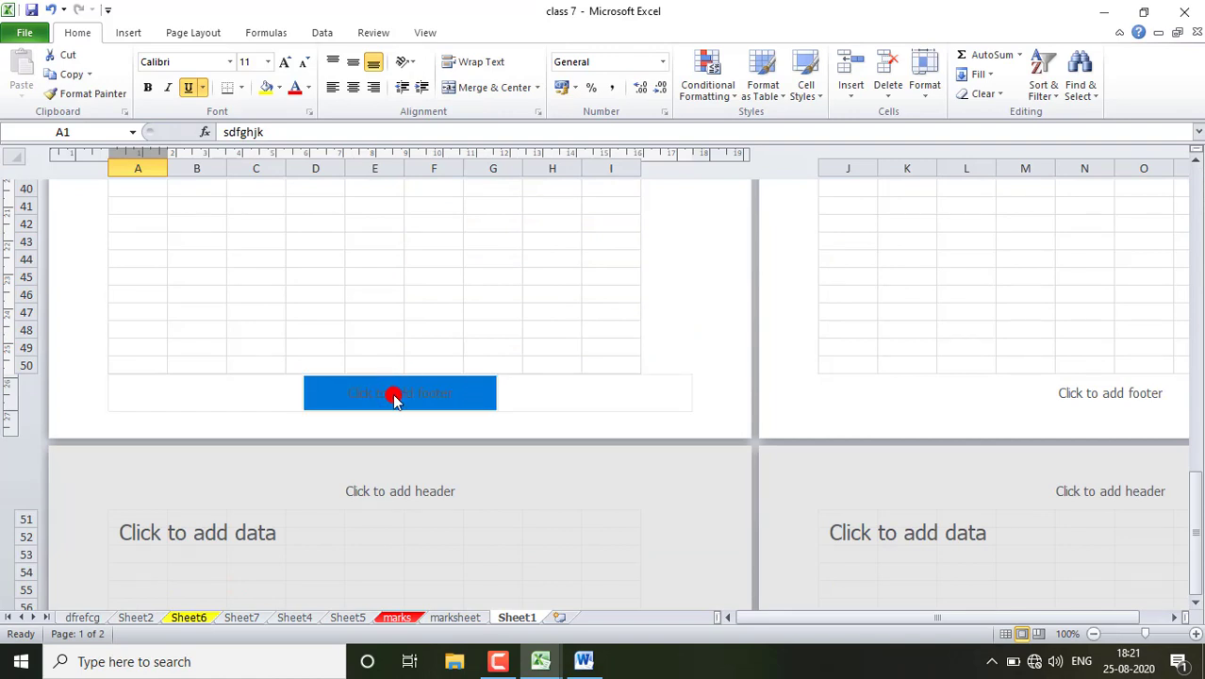
{"action": "left_click", "coordinate": [394, 398]}
{"action": "type", "text": "fhghdfhgdf"}
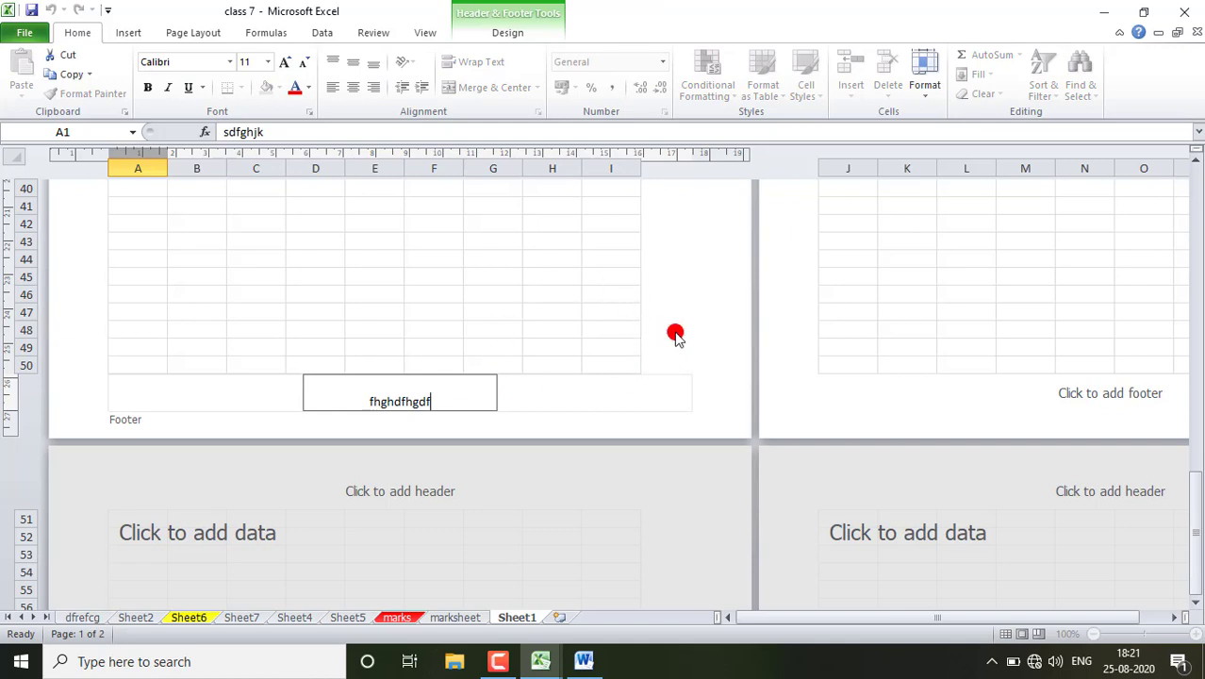
{"action": "left_click", "coordinate": [893, 323]}
- Look over the header and footer areas of the page and return the worksheet to Normal view
{"action": "scroll", "coordinate": [911, 323], "scroll_direction": "up", "scroll_amount": 6}
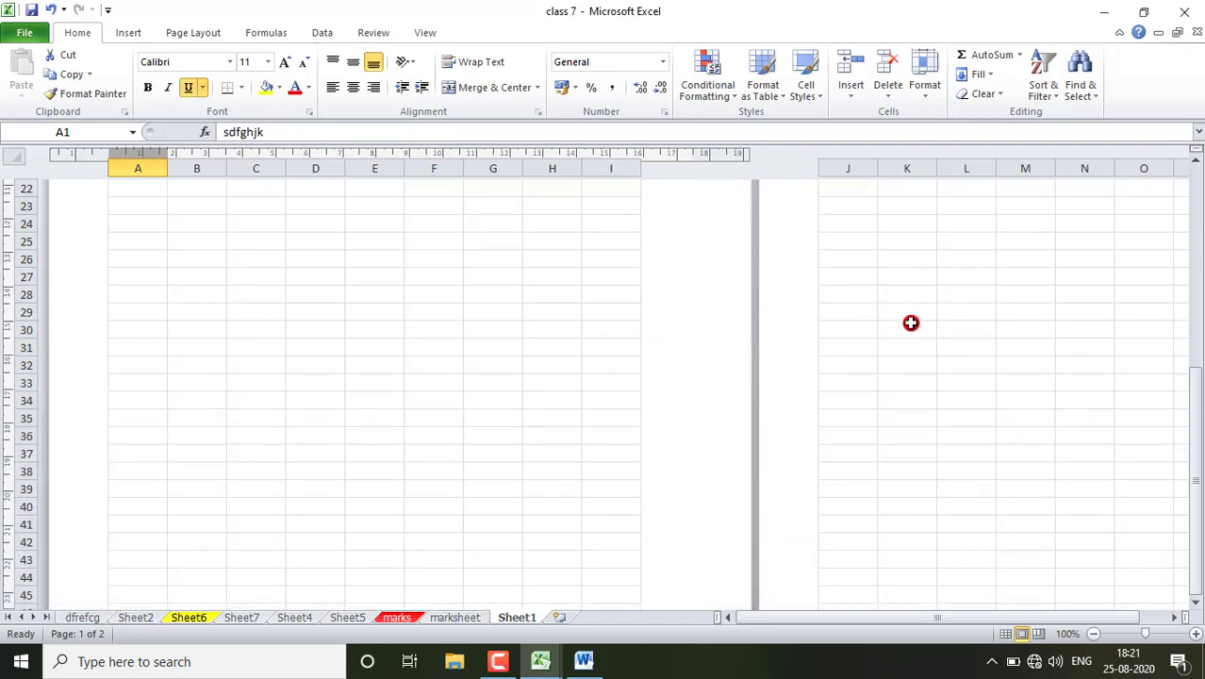
{"action": "scroll", "coordinate": [911, 323], "scroll_direction": "up", "scroll_amount": 8}
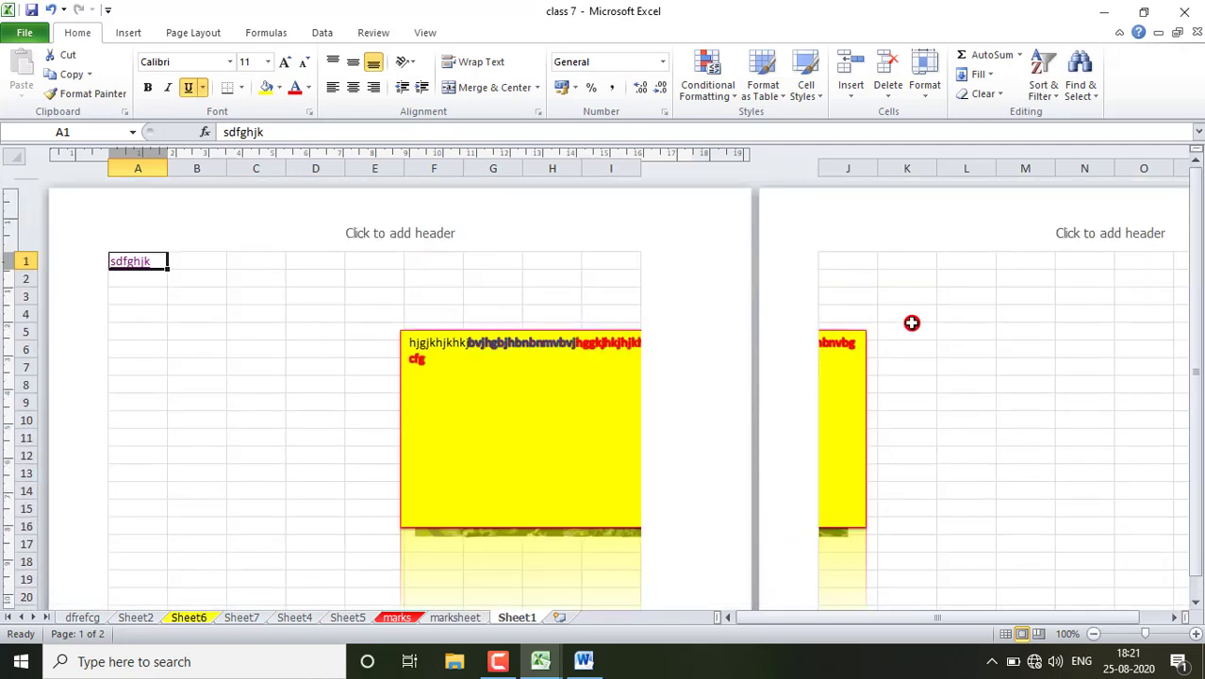
{"action": "scroll", "coordinate": [912, 322], "scroll_direction": "down", "scroll_amount": 2}
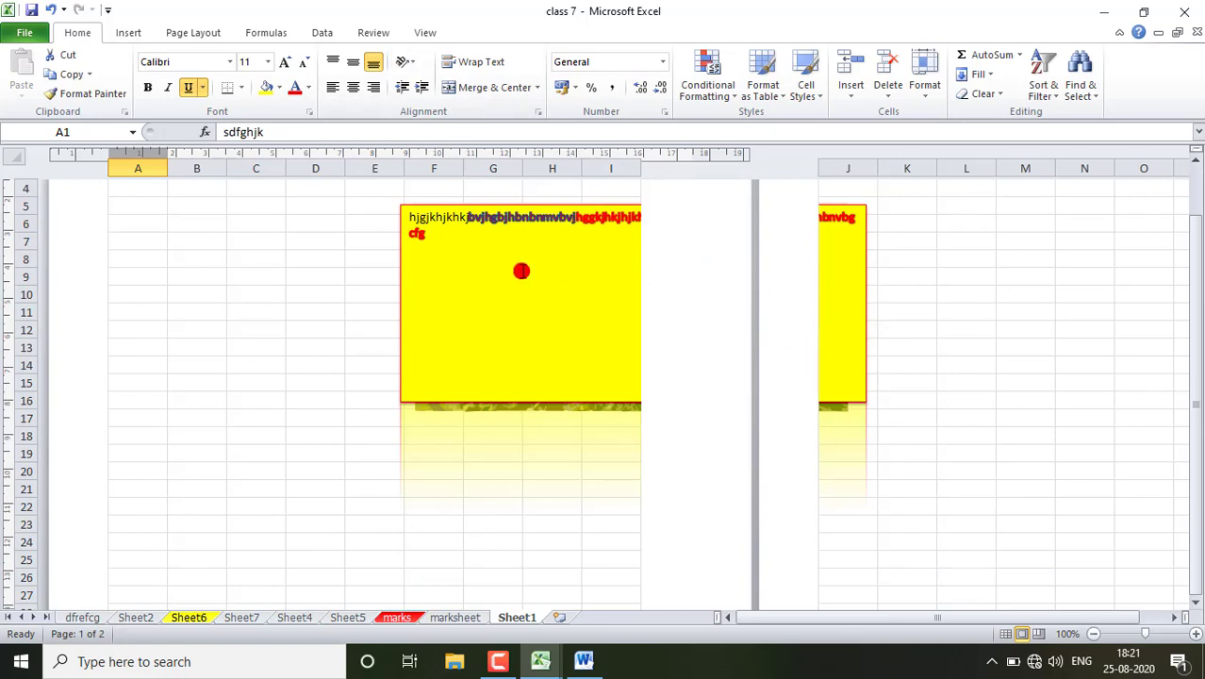
{"action": "scroll", "coordinate": [472, 336], "scroll_direction": "up", "scroll_amount": 2}
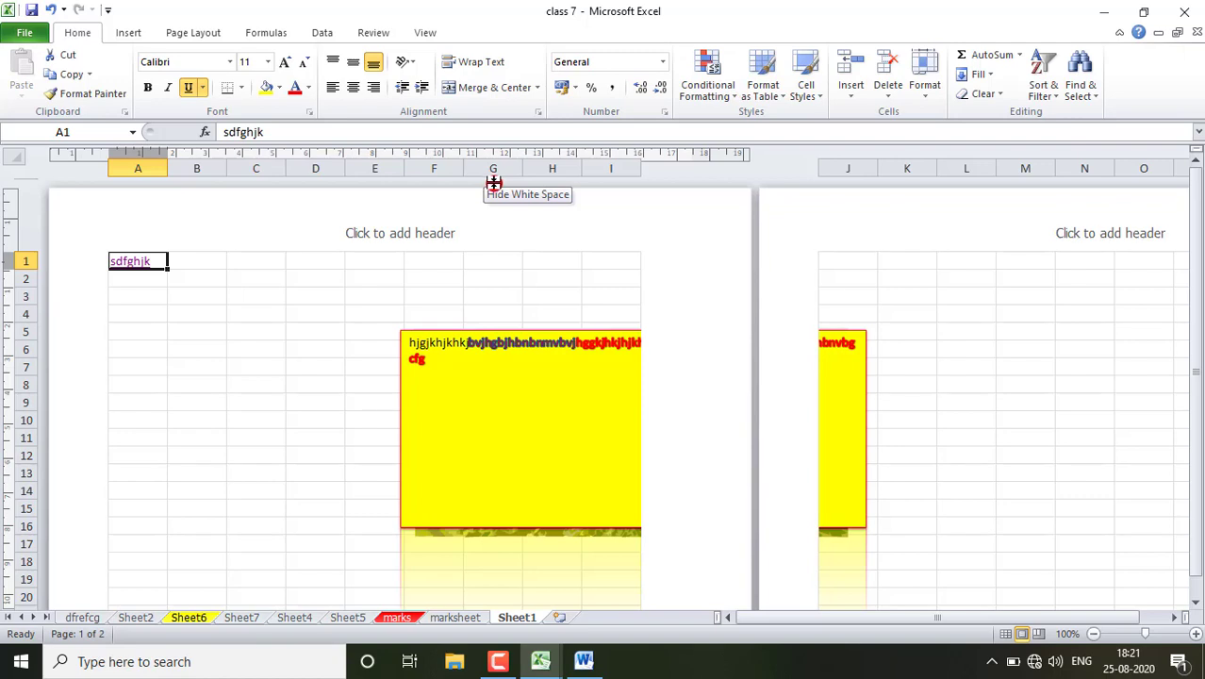
{"action": "left_click", "coordinate": [127, 33]}
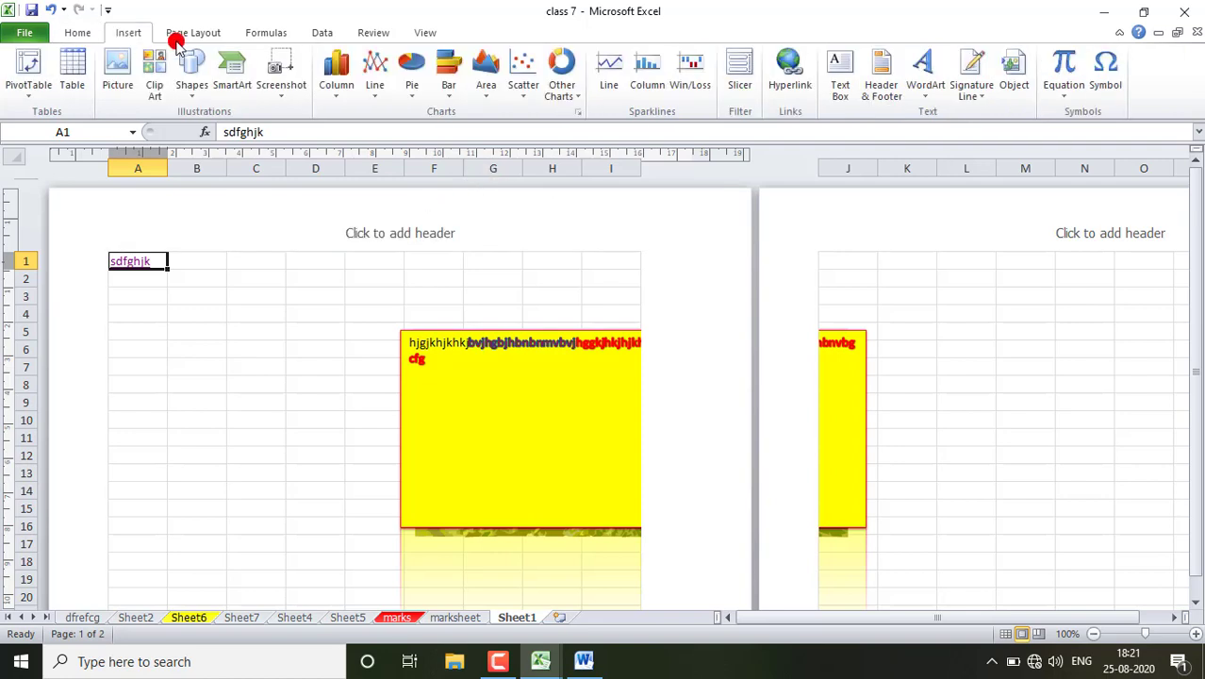
{"action": "left_click", "coordinate": [308, 243]}
{"action": "left_click", "coordinate": [415, 35]}
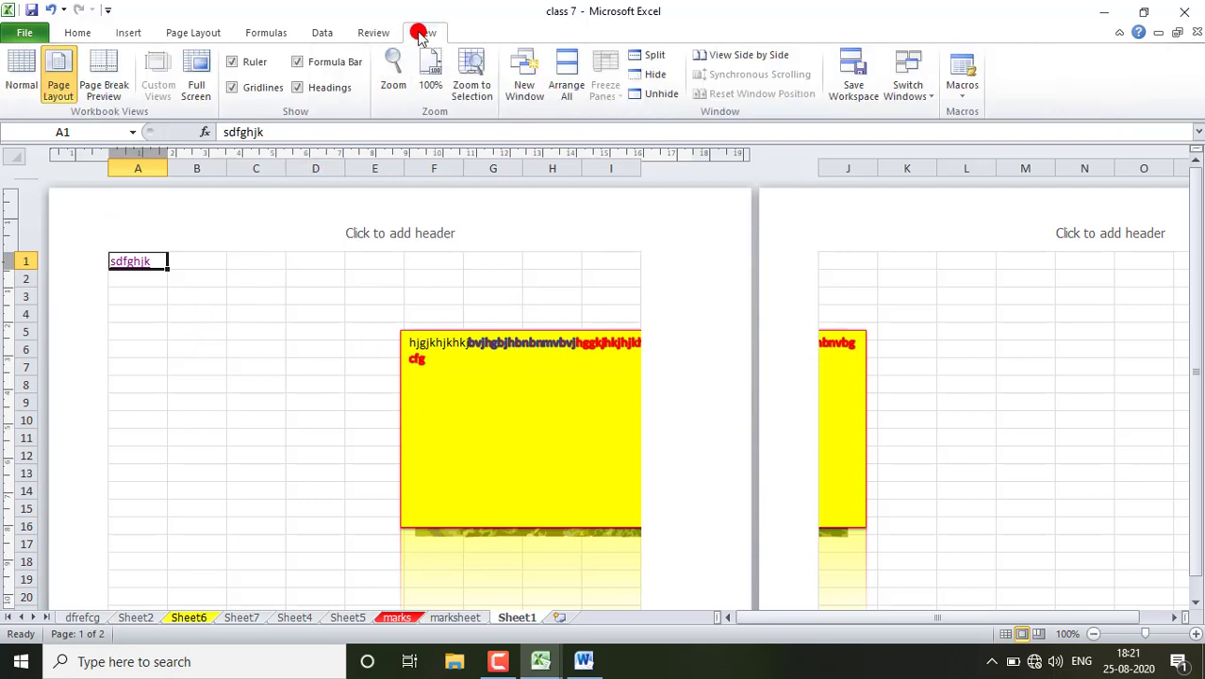
{"action": "left_click", "coordinate": [19, 86]}
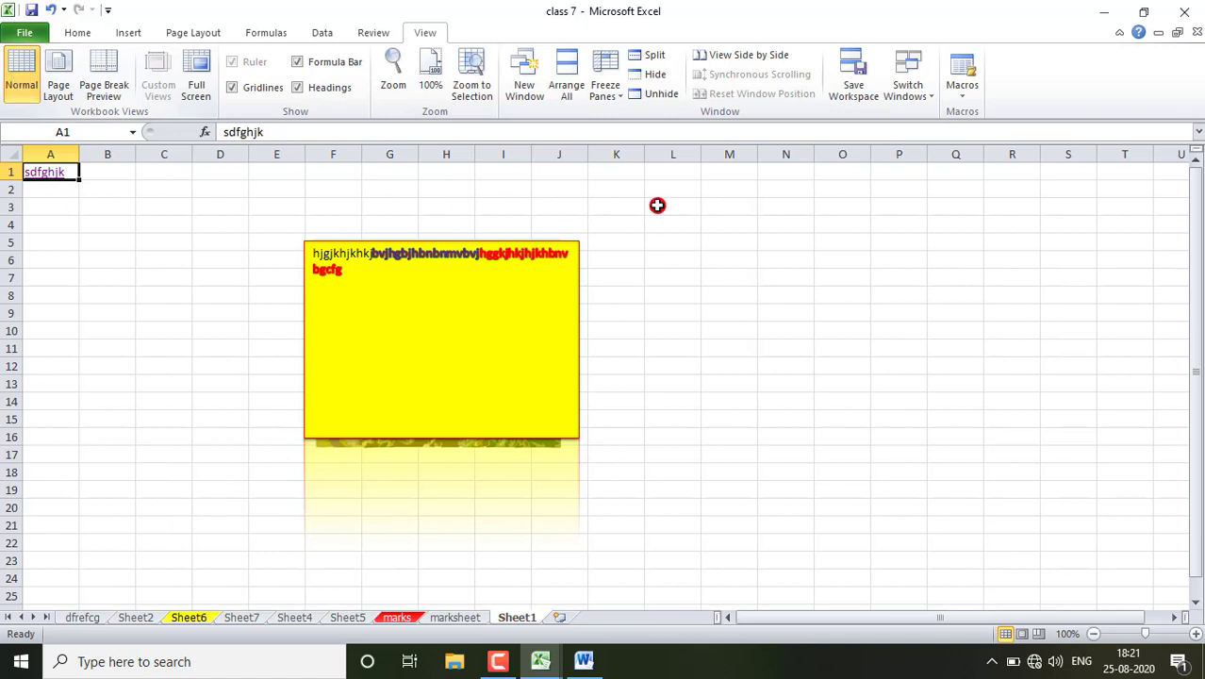
- Insert a WordArt in the dark red bevelled style from the gallery's last row, containing the person's first name
{"action": "left_click", "coordinate": [118, 29]}
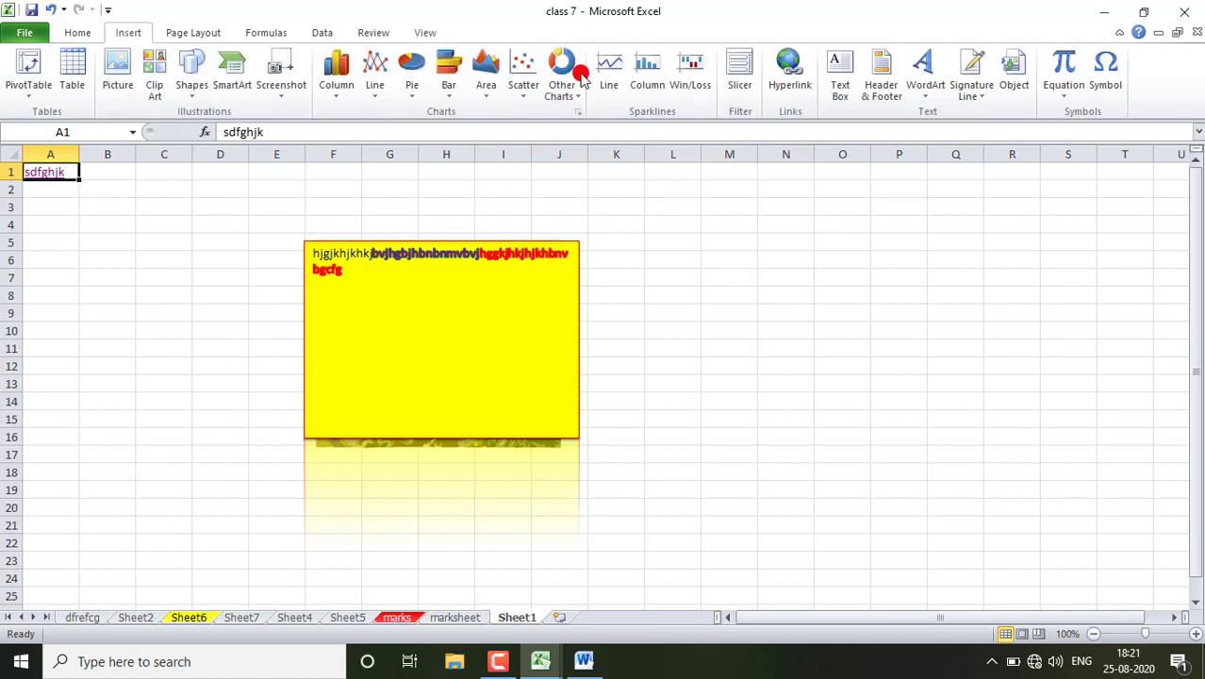
{"action": "left_click", "coordinate": [926, 90]}
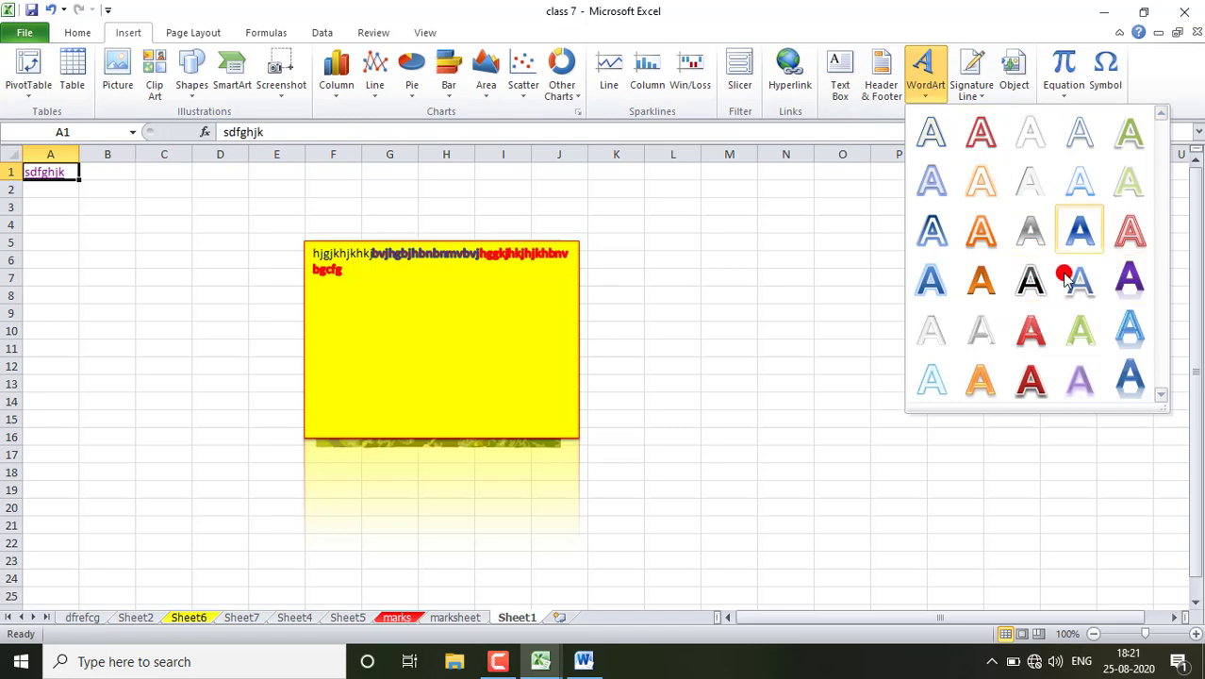
{"action": "left_click", "coordinate": [1031, 380]}
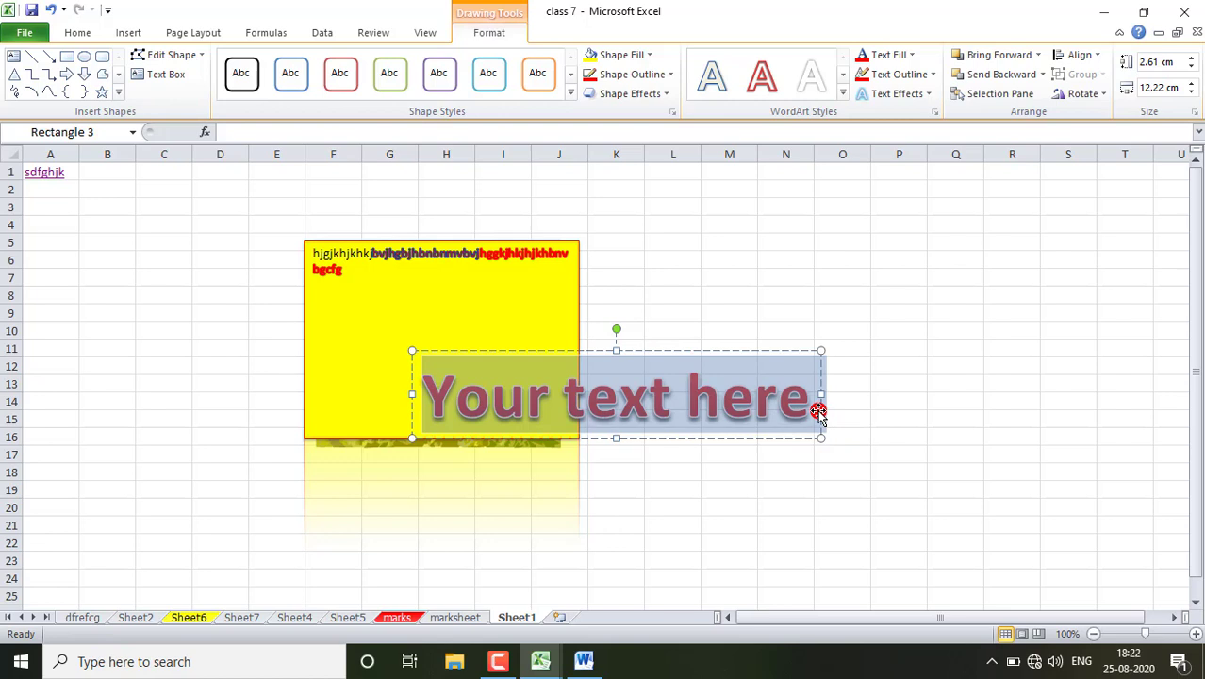
{"action": "type", "text": "ritesh"}
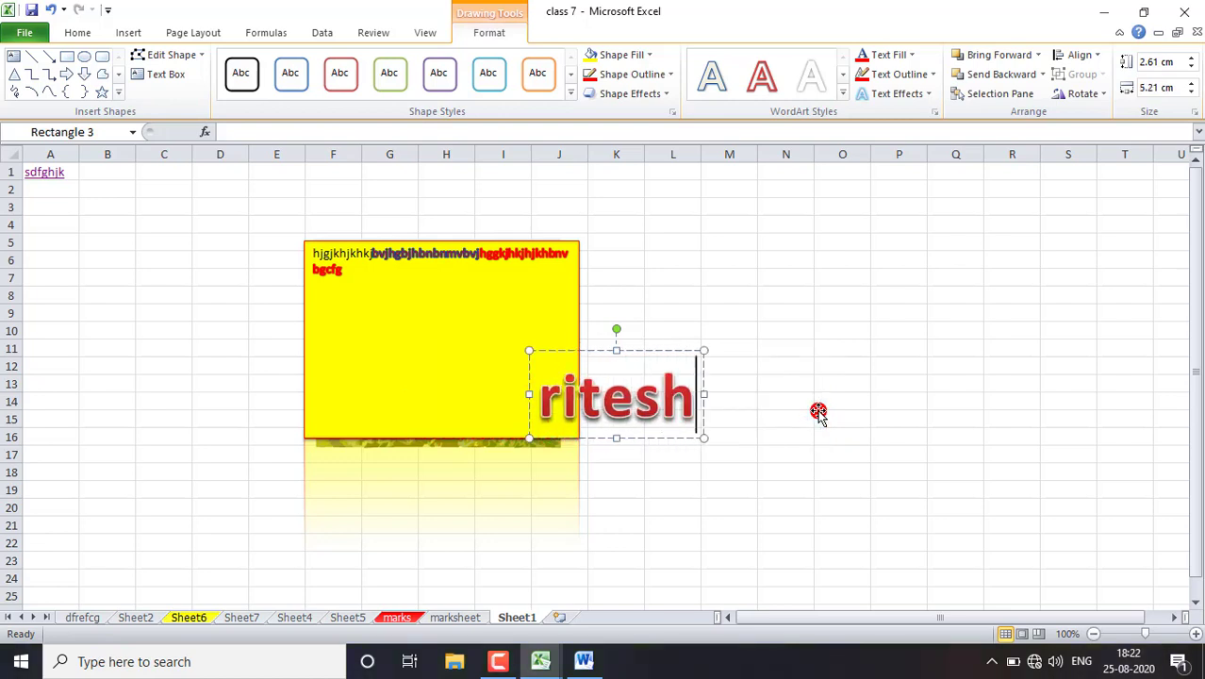
- Try to set the WordArt's text fill to standard yellow
{"action": "left_click", "coordinate": [907, 57]}
{"action": "left_click", "coordinate": [906, 208]}
{"action": "triple_click", "coordinate": [618, 405]}
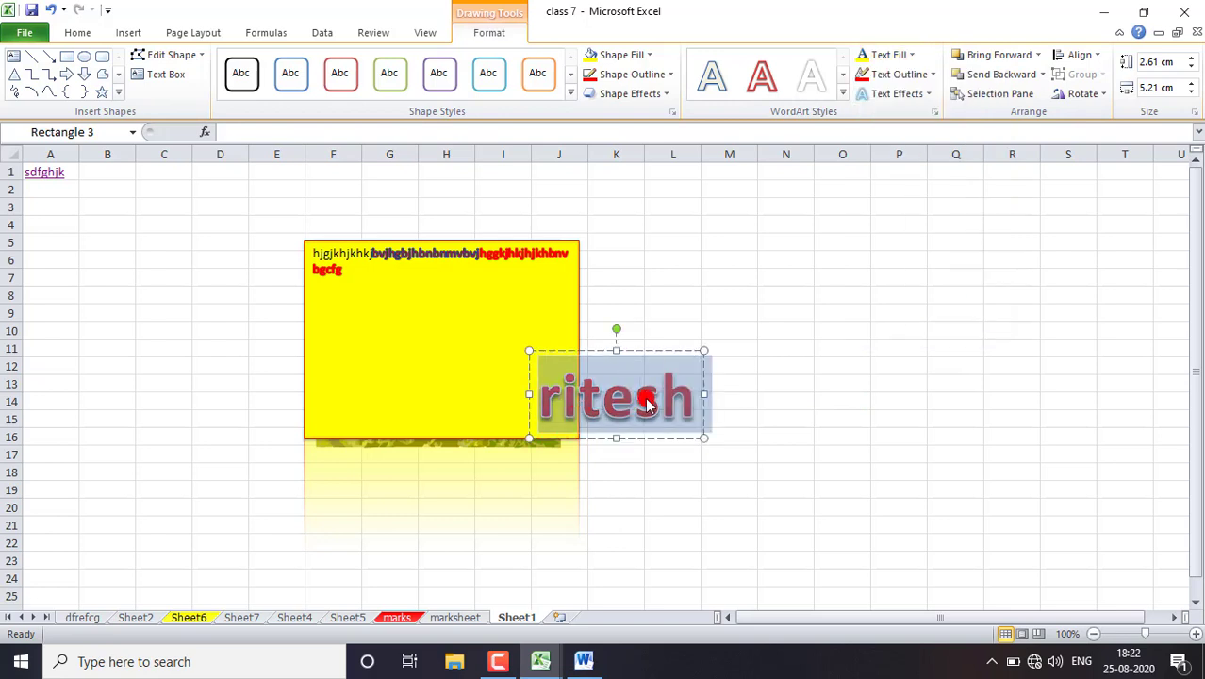
{"action": "left_click", "coordinate": [911, 57]}
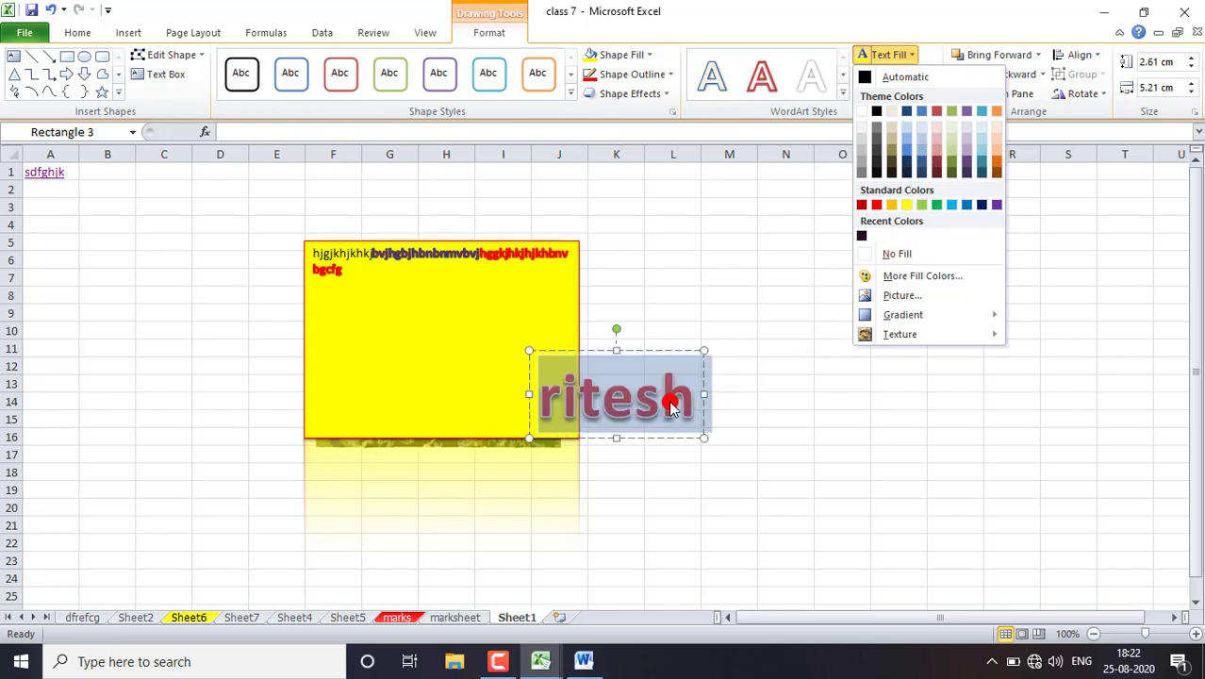
{"action": "left_click", "coordinate": [726, 461]}
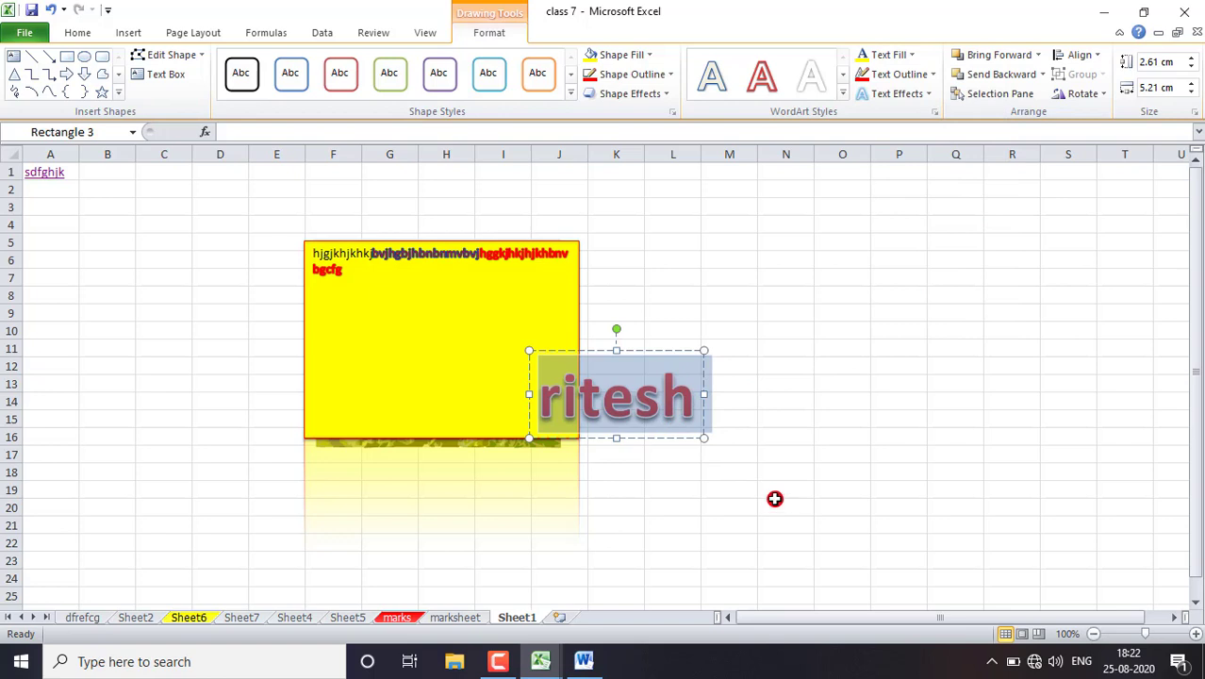
- Widen the WordArt box to about 10 cm
{"action": "left_click_drag", "start_coordinate": [703, 437], "coordinate": [864, 504]}
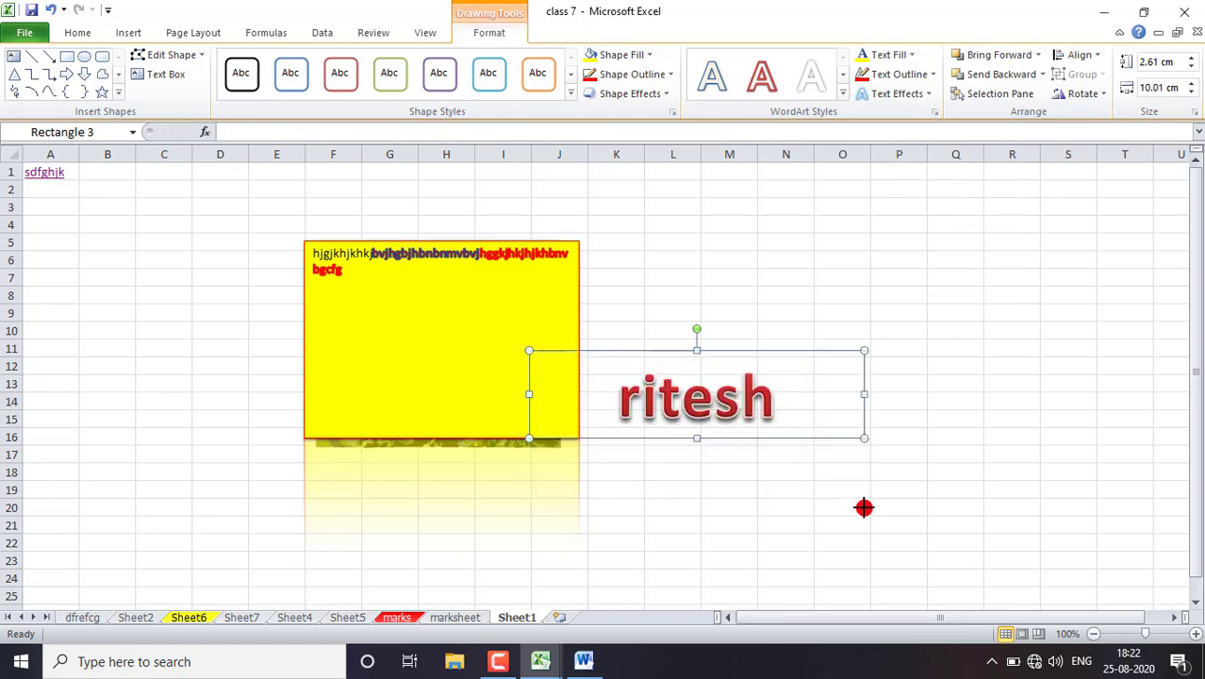
{"action": "left_click", "coordinate": [939, 73]}
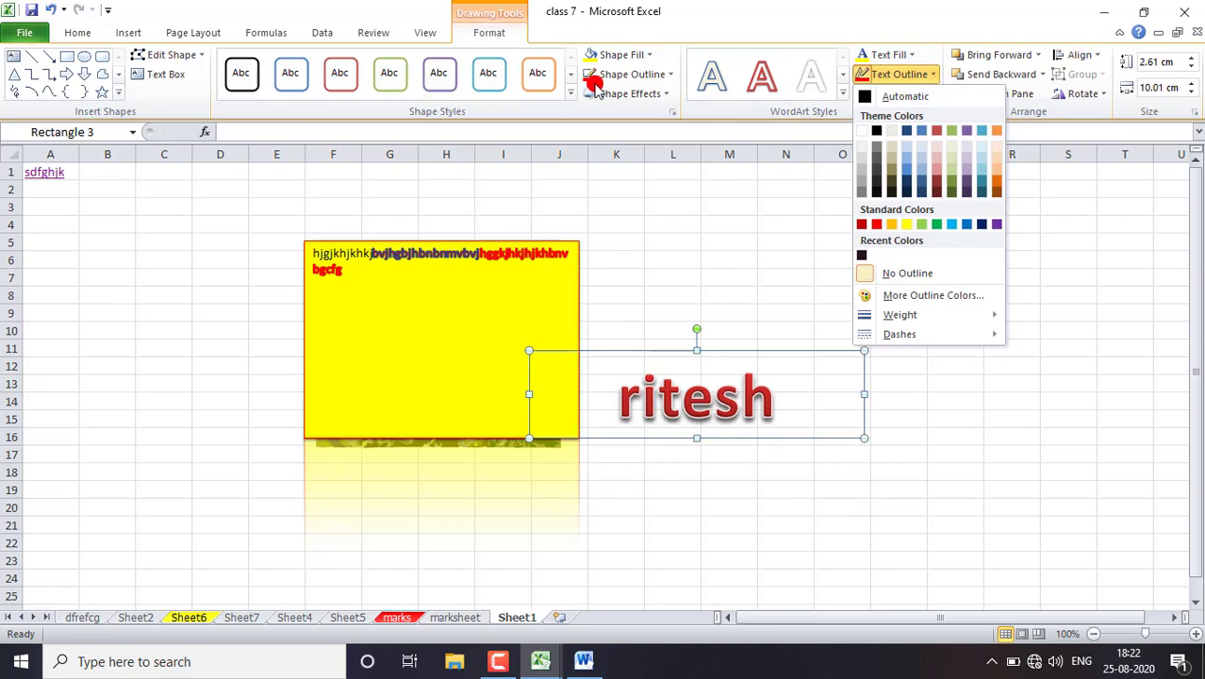
{"action": "left_click", "coordinate": [1075, 408]}
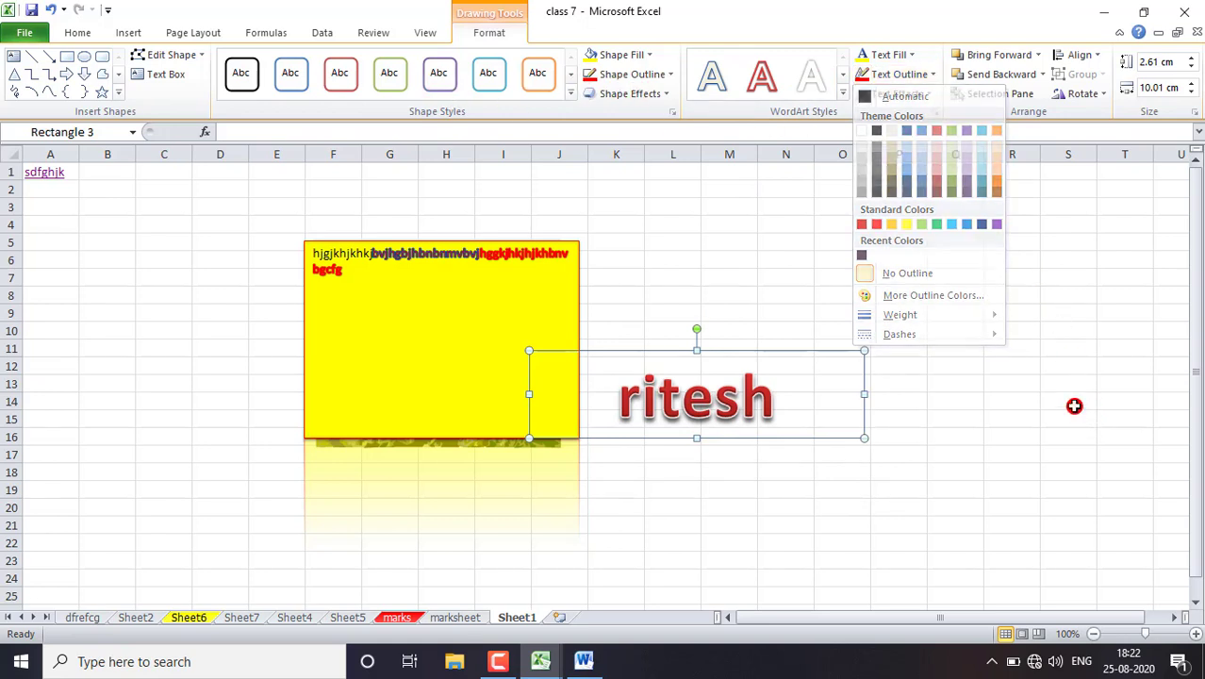
- Insert a new embedded object of the type Bitmap Image
{"action": "left_click", "coordinate": [128, 32]}
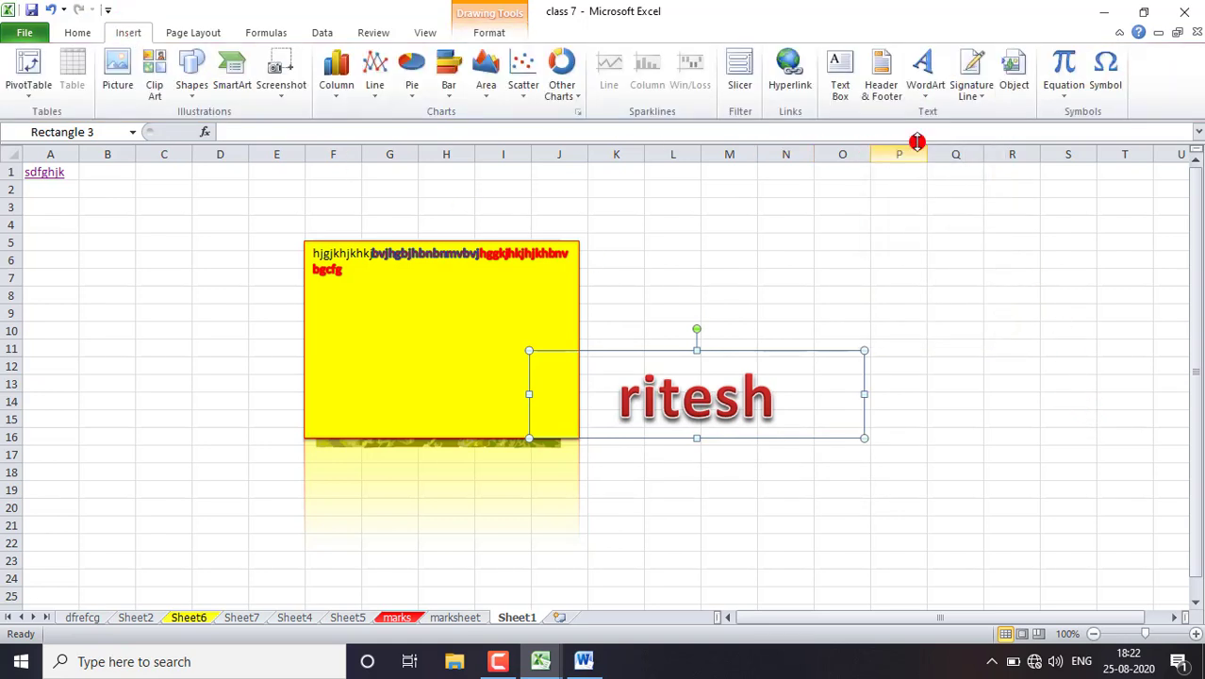
{"action": "left_click", "coordinate": [1023, 90]}
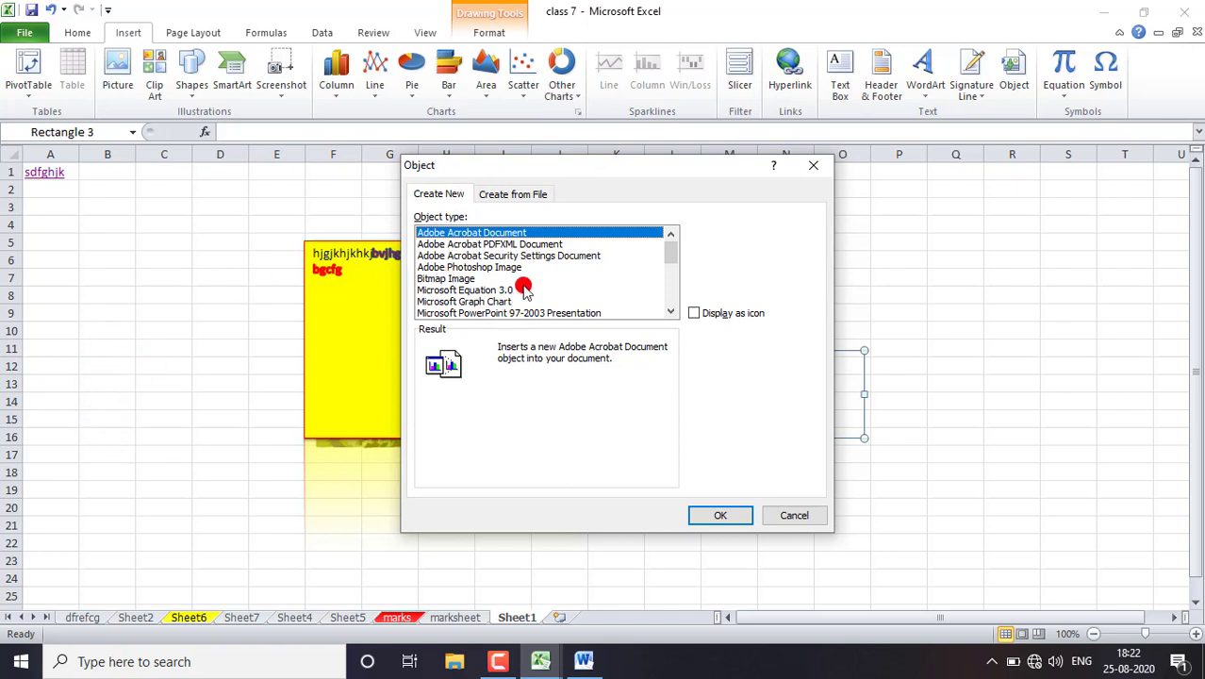
{"action": "left_click", "coordinate": [451, 280]}
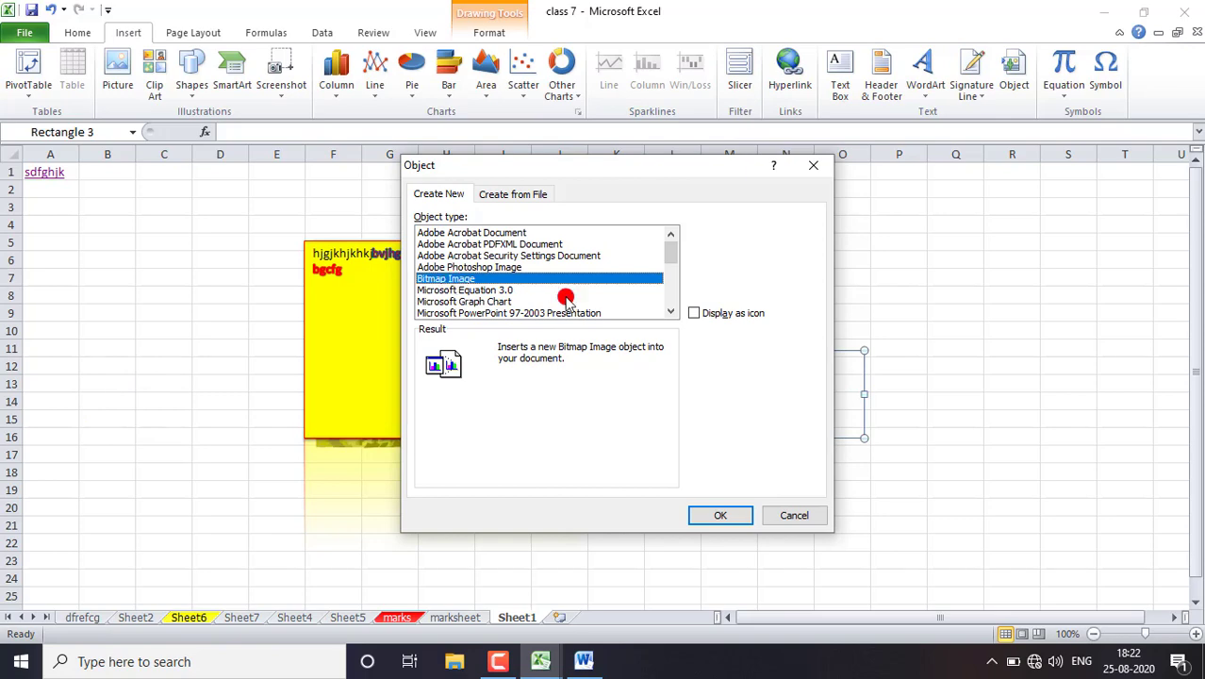
{"action": "left_click", "coordinate": [733, 517]}
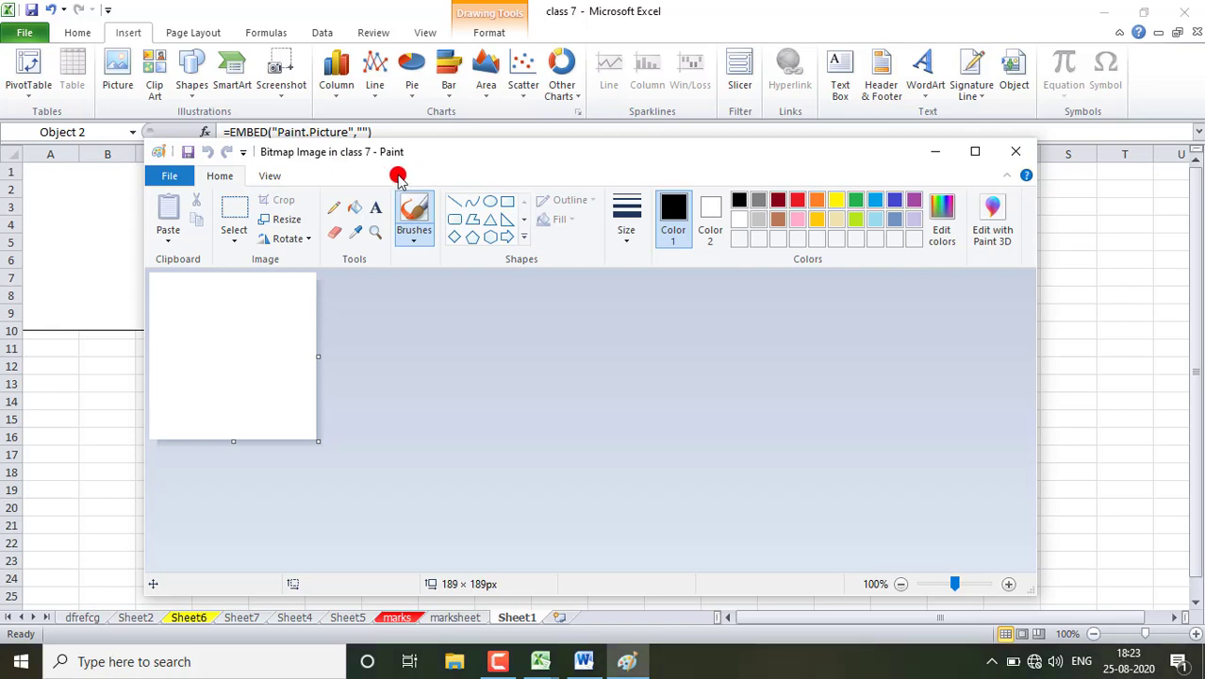
- Draw a black circle in the bitmap image and brush an orange squiggle inside it
{"action": "left_click", "coordinate": [490, 201]}
{"action": "left_click_drag", "start_coordinate": [208, 303], "coordinate": [305, 401]}
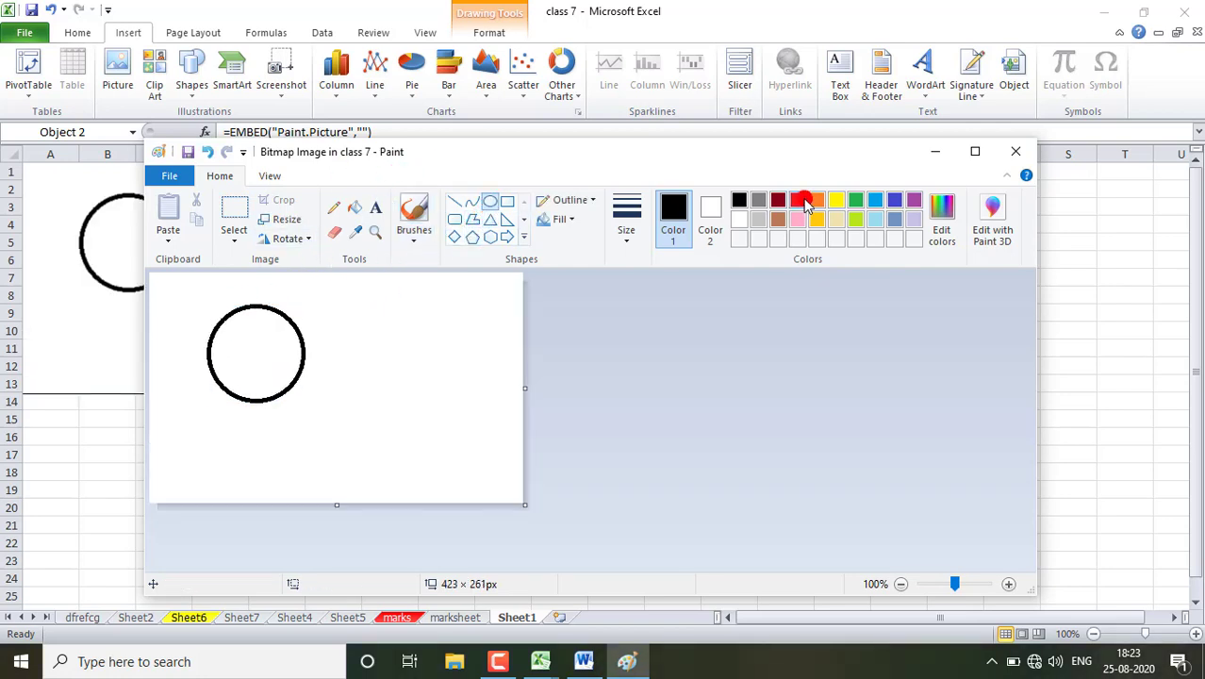
{"action": "left_click", "coordinate": [413, 215]}
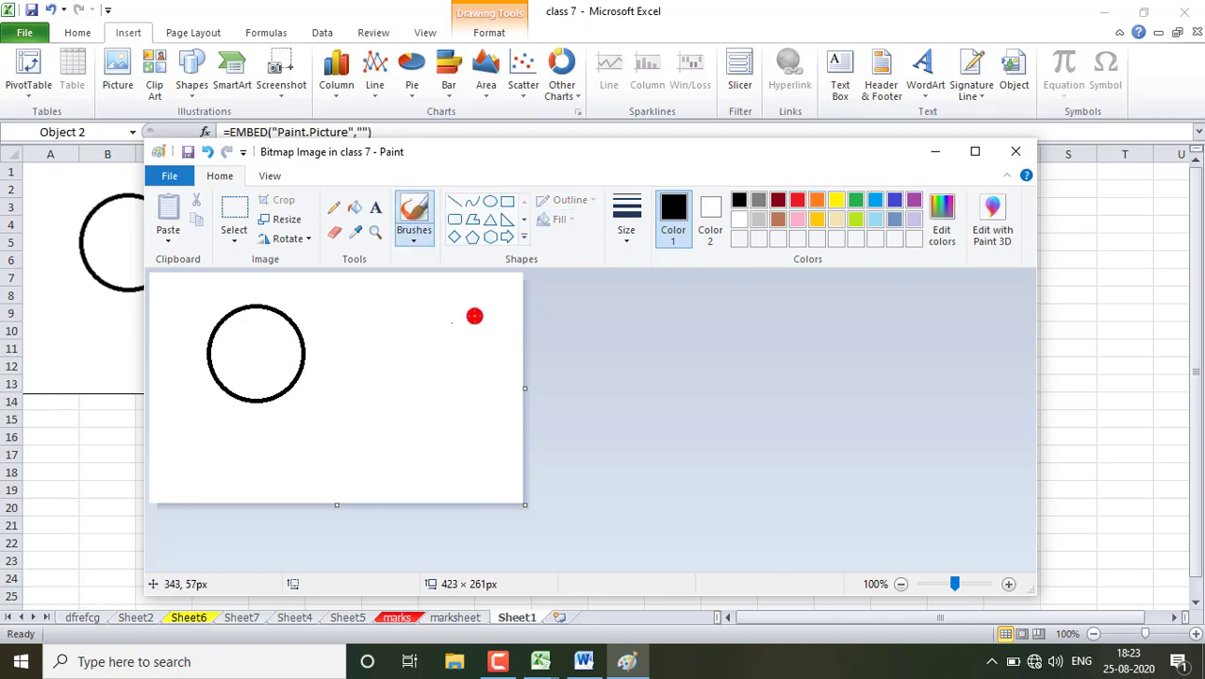
{"action": "left_click", "coordinate": [817, 200]}
{"action": "left_click_drag", "start_coordinate": [238, 322], "coordinate": [258, 364]}
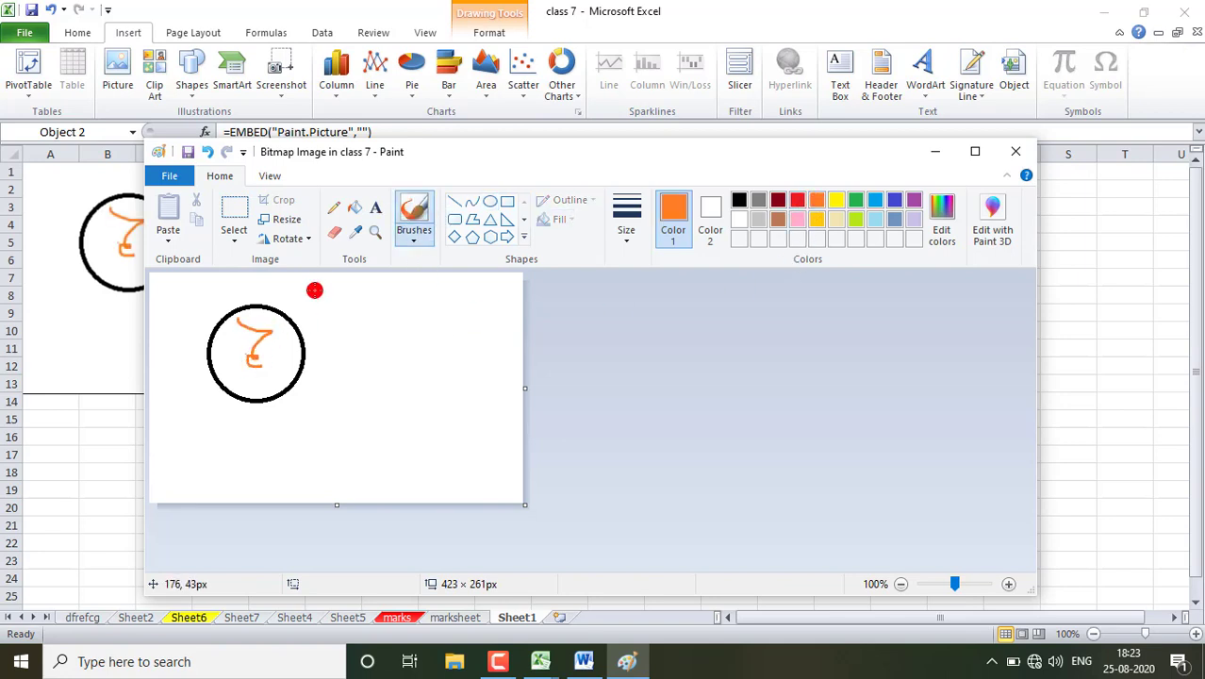
- Fill the circle with red around the orange squiggle and close Paint to return to the worksheet
{"action": "left_click", "coordinate": [353, 207]}
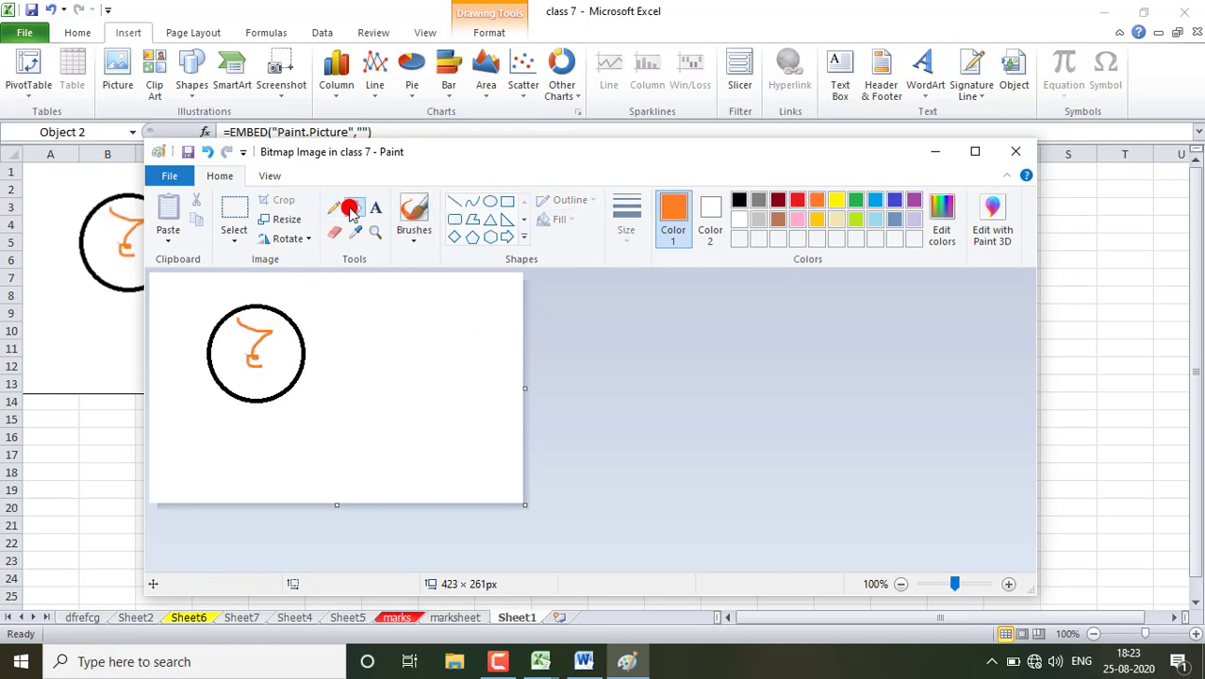
{"action": "left_click", "coordinate": [798, 202]}
{"action": "left_click", "coordinate": [262, 345]}
{"action": "left_click", "coordinate": [267, 346]}
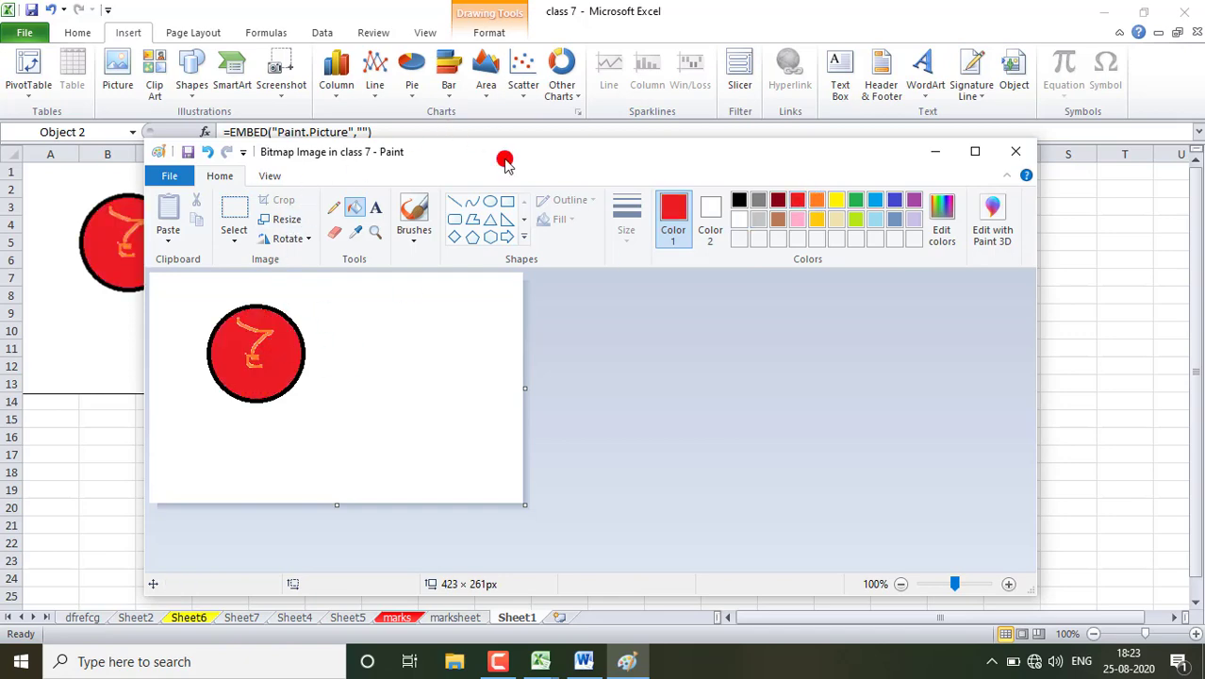
{"action": "left_click_drag", "start_coordinate": [510, 155], "coordinate": [637, 129]}
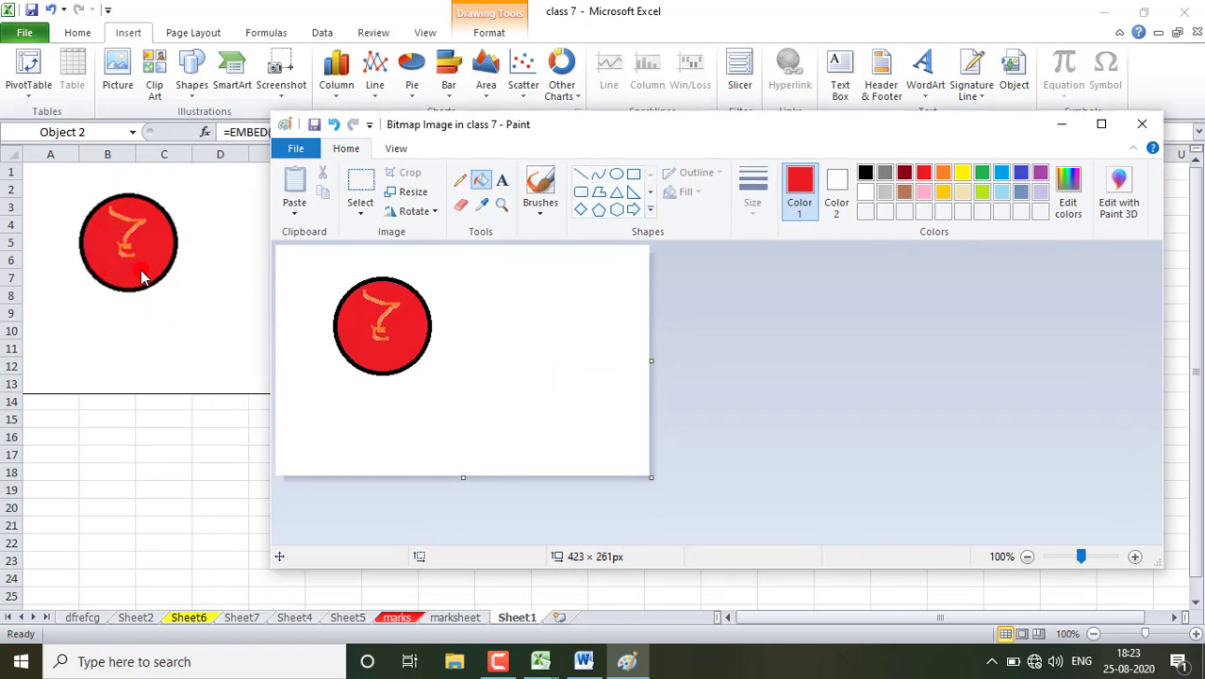
{"action": "left_click", "coordinate": [1145, 132]}
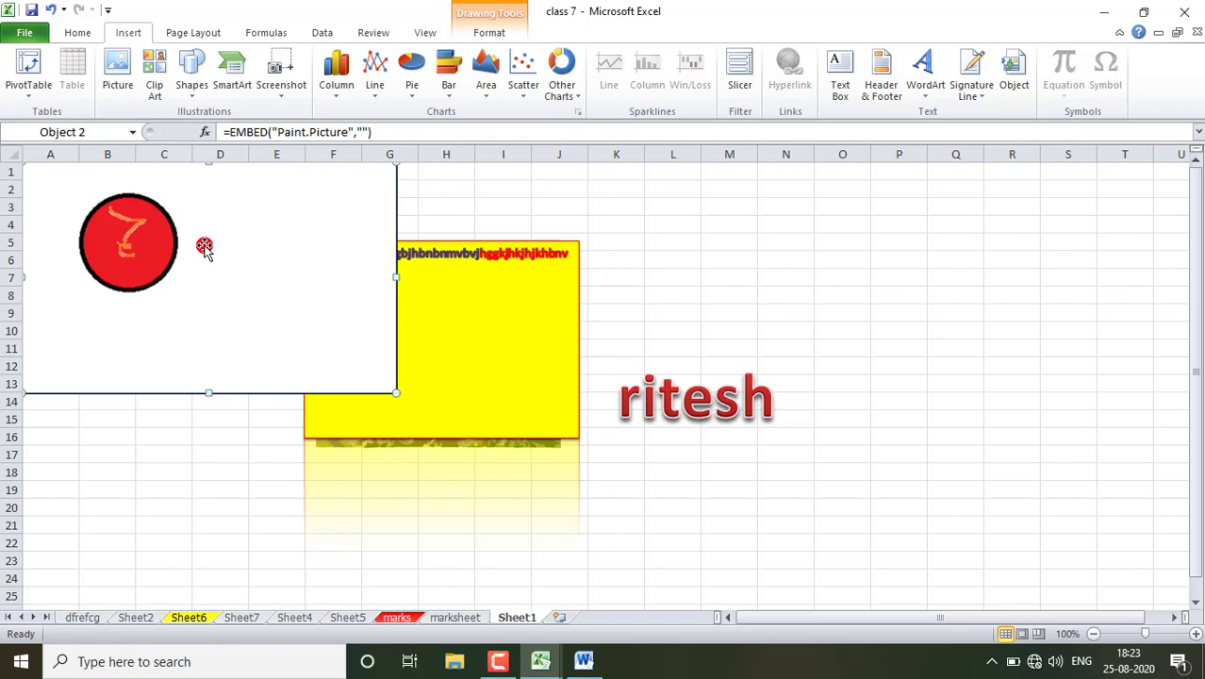
- Embed the existing Word file Demo from the Desktop as an object and look through its contents in the sheet
{"action": "left_click", "coordinate": [1013, 77]}
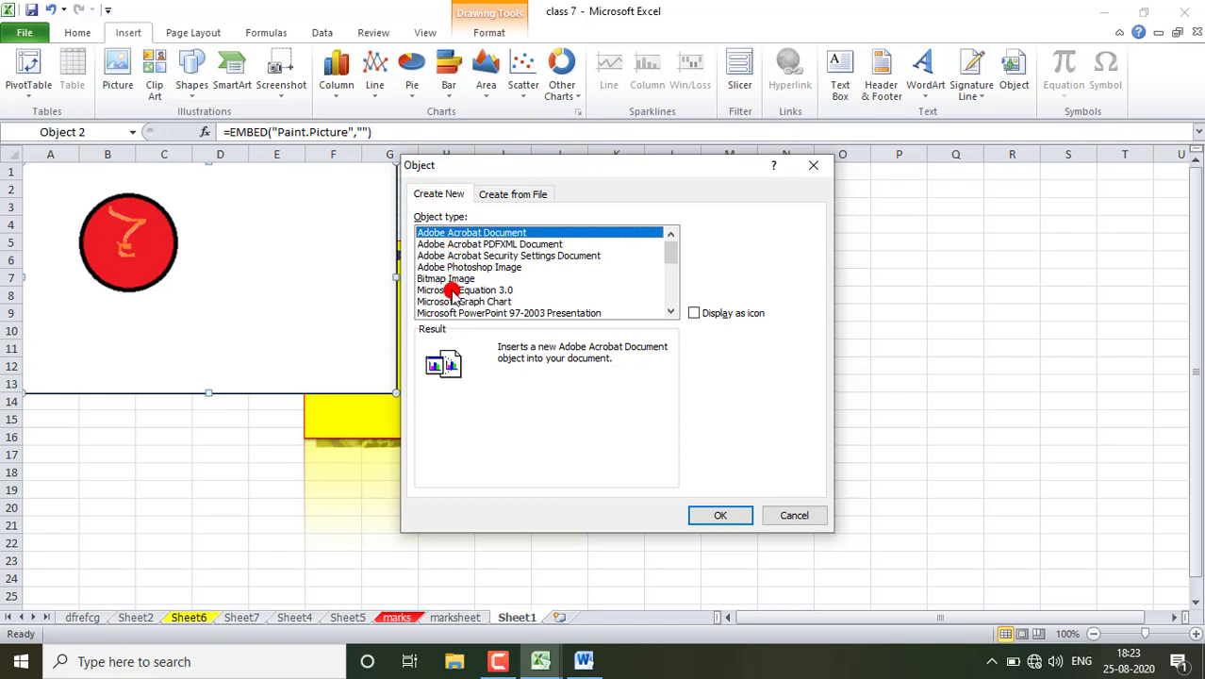
{"action": "left_click", "coordinate": [490, 196]}
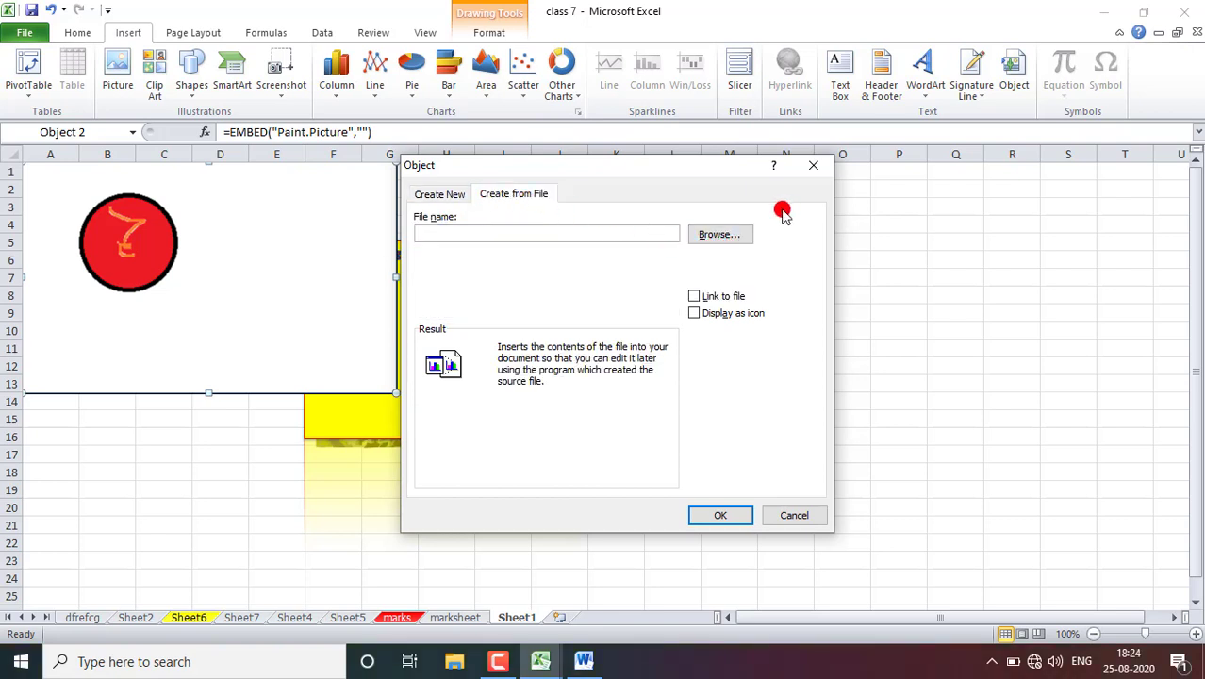
{"action": "left_click", "coordinate": [707, 236]}
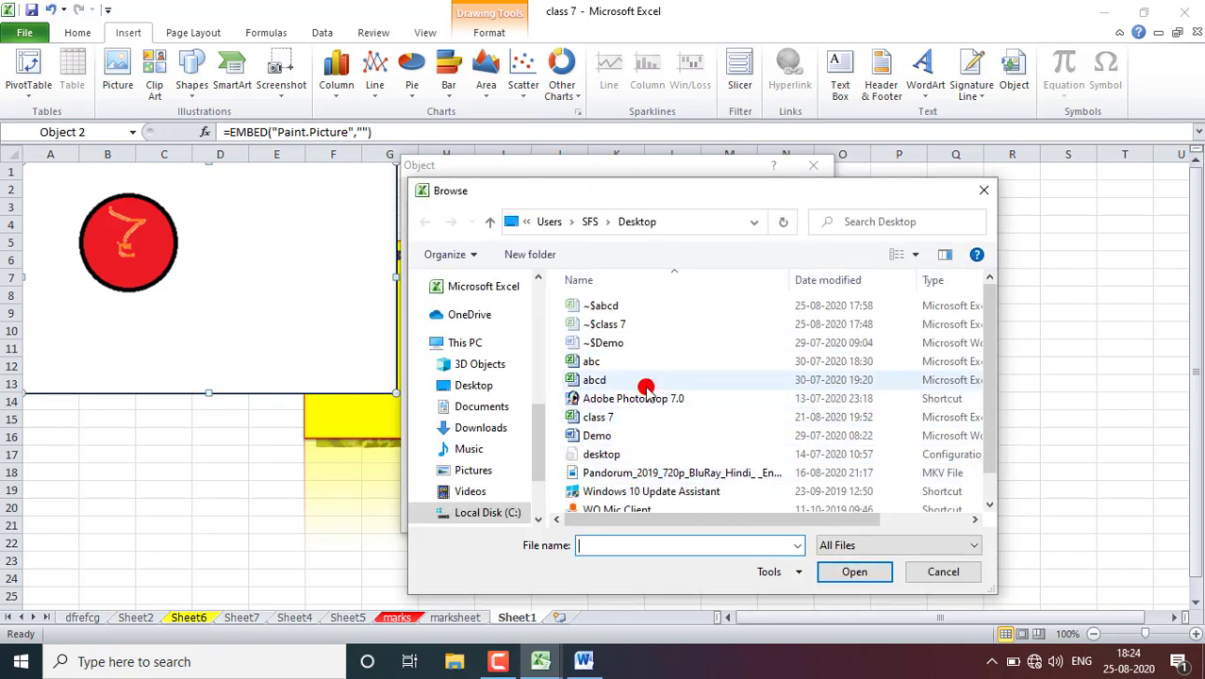
{"action": "left_click", "coordinate": [599, 434]}
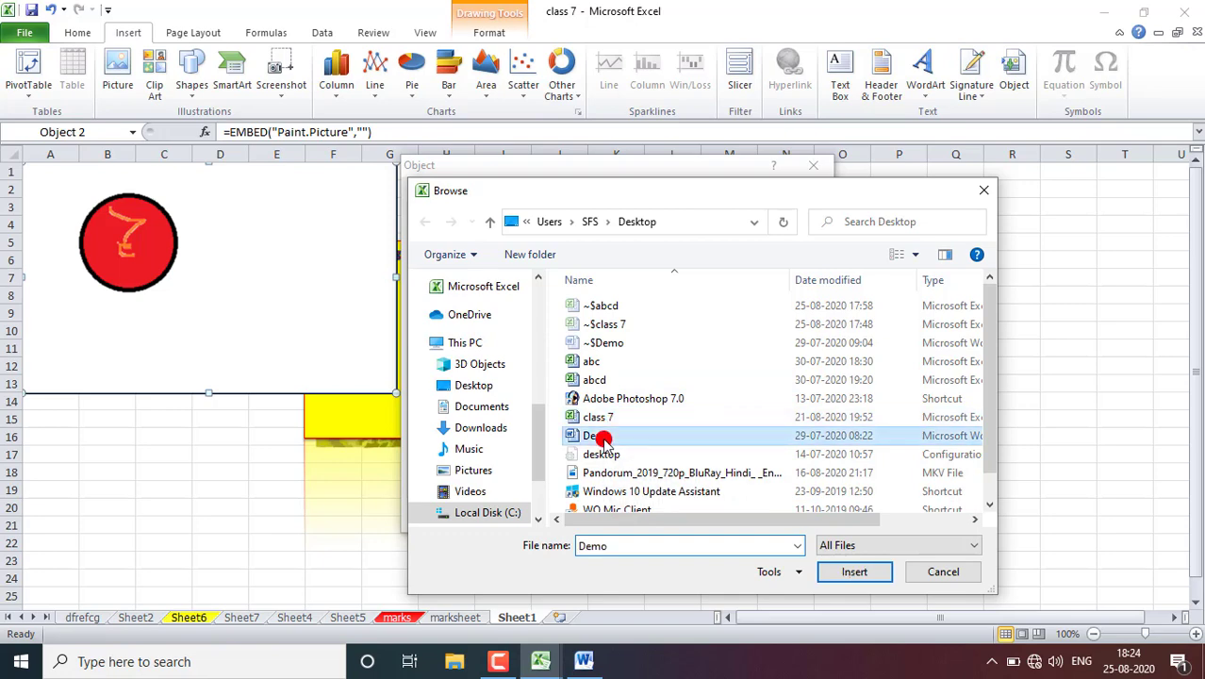
{"action": "left_click", "coordinate": [854, 573]}
{"action": "left_click", "coordinate": [717, 516]}
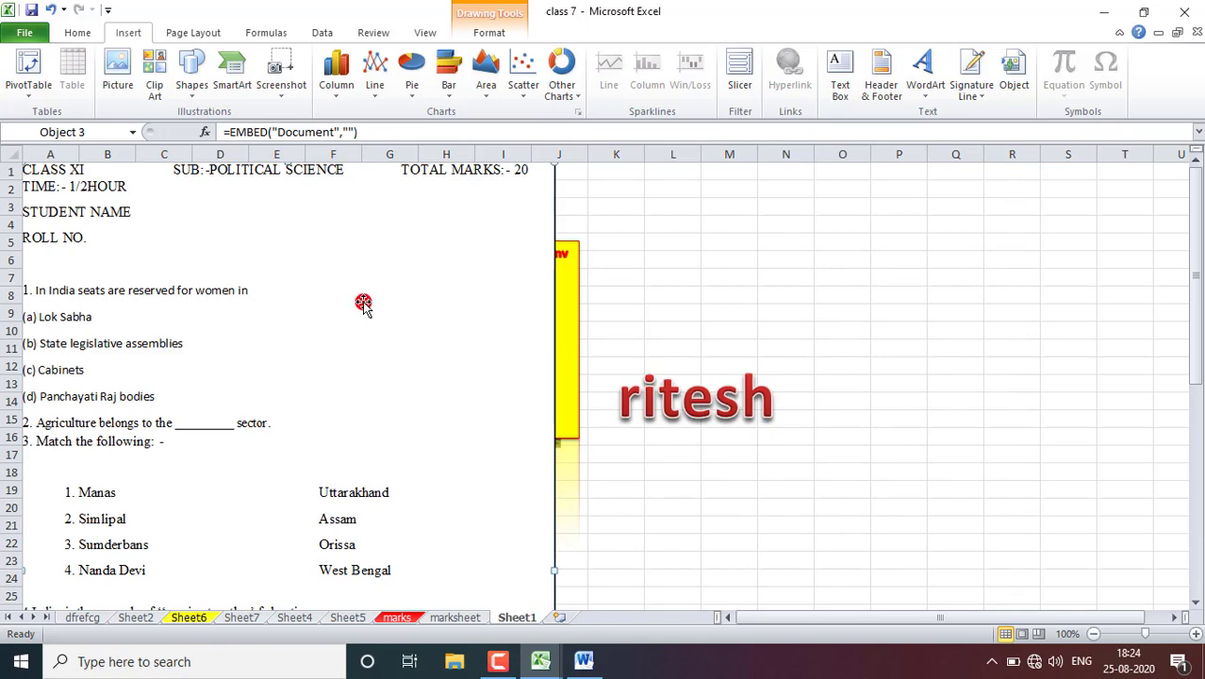
{"action": "scroll", "coordinate": [363, 303], "scroll_direction": "down", "scroll_amount": 12}
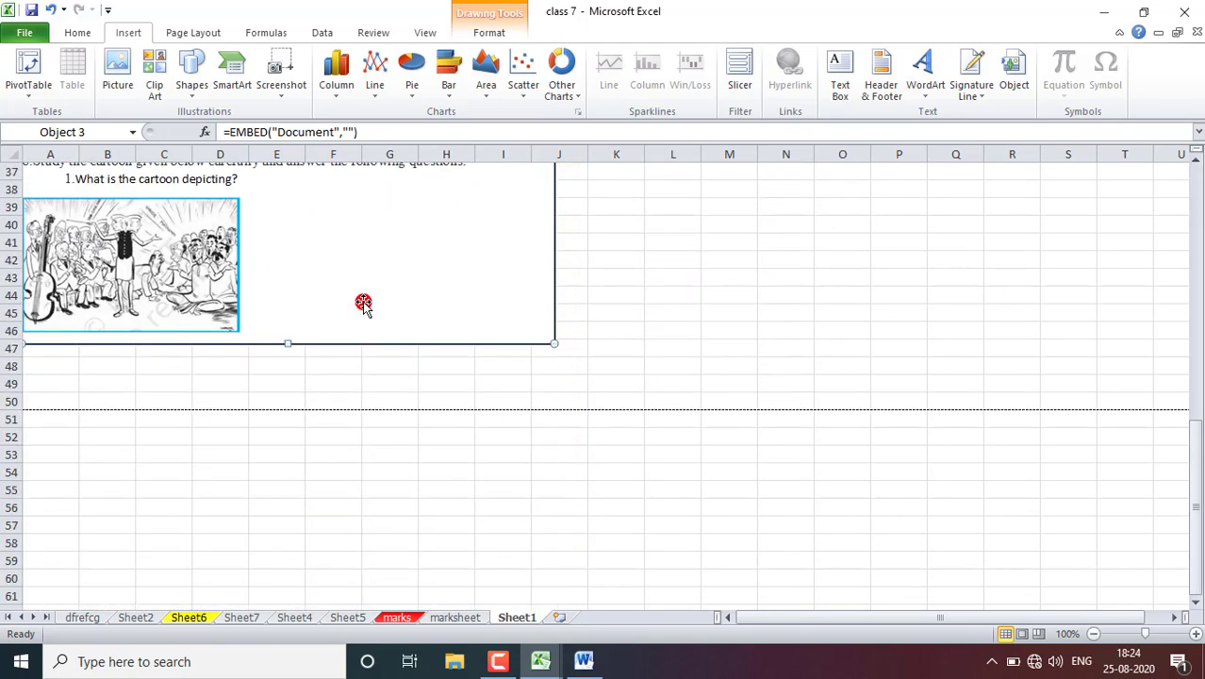
{"action": "scroll", "coordinate": [363, 303], "scroll_direction": "up", "scroll_amount": 12}
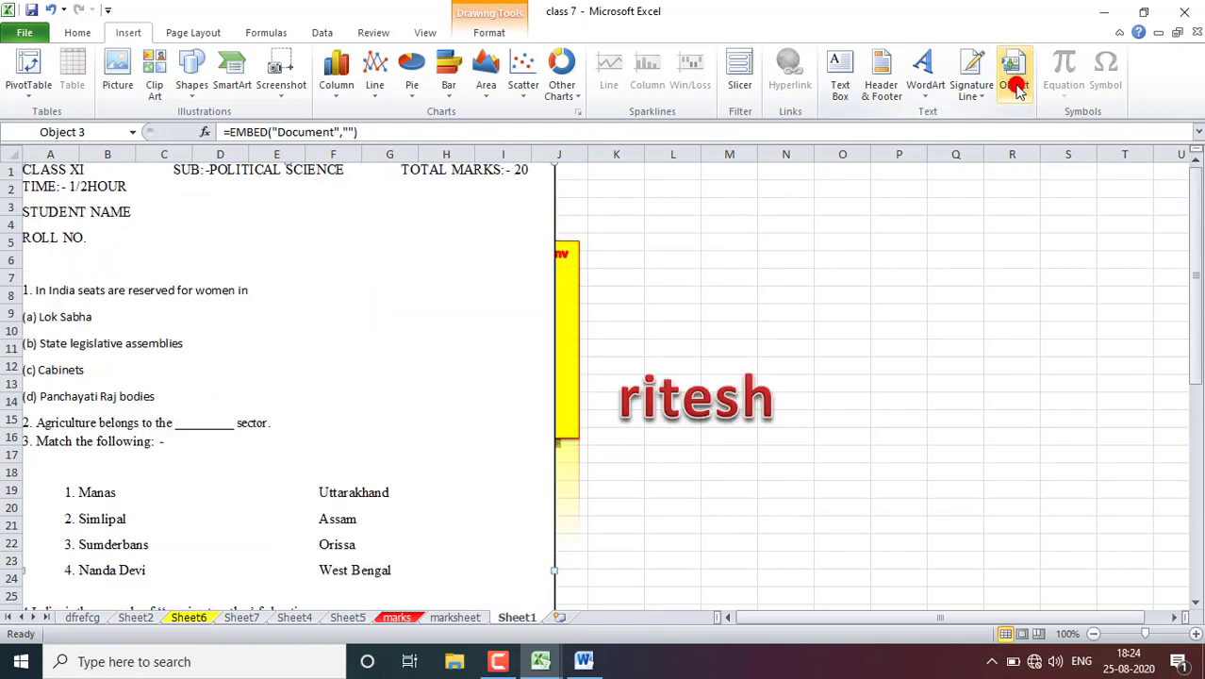
- Insert the built-in Quadratic Formula equation and move it to the empty cells below the WordArt, around column N
{"action": "left_click", "coordinate": [709, 271]}
{"action": "left_click", "coordinate": [1065, 97]}
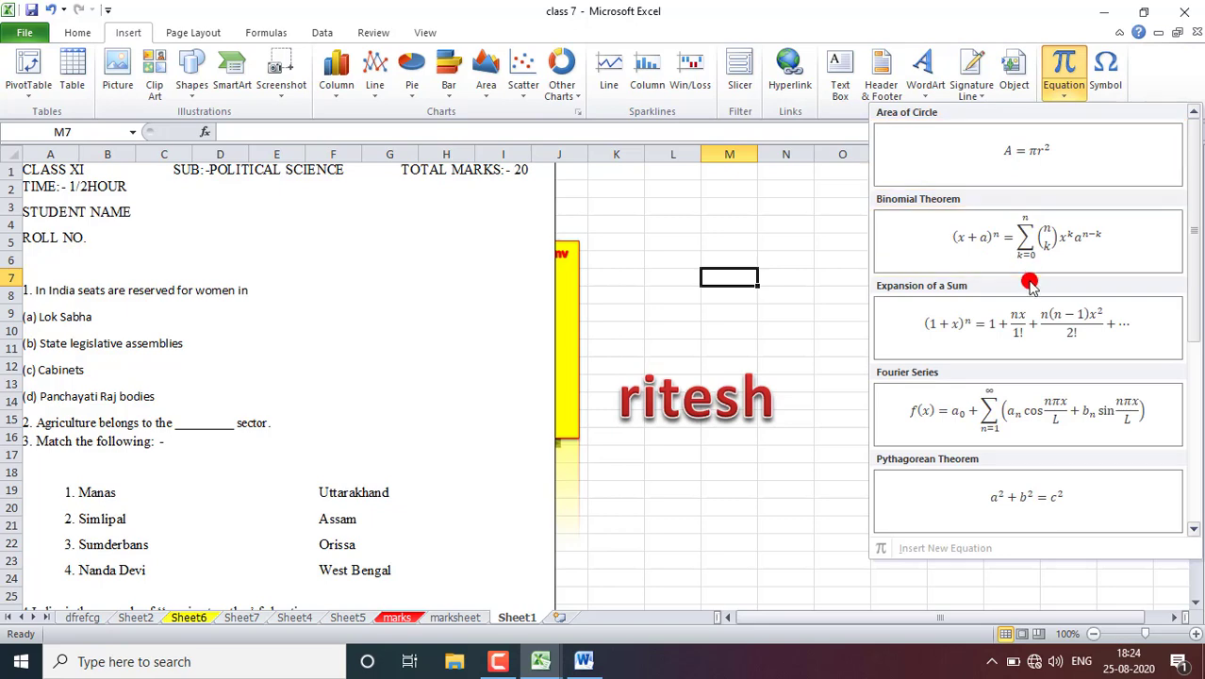
{"action": "scroll", "coordinate": [1028, 283], "scroll_direction": "down", "scroll_amount": 3}
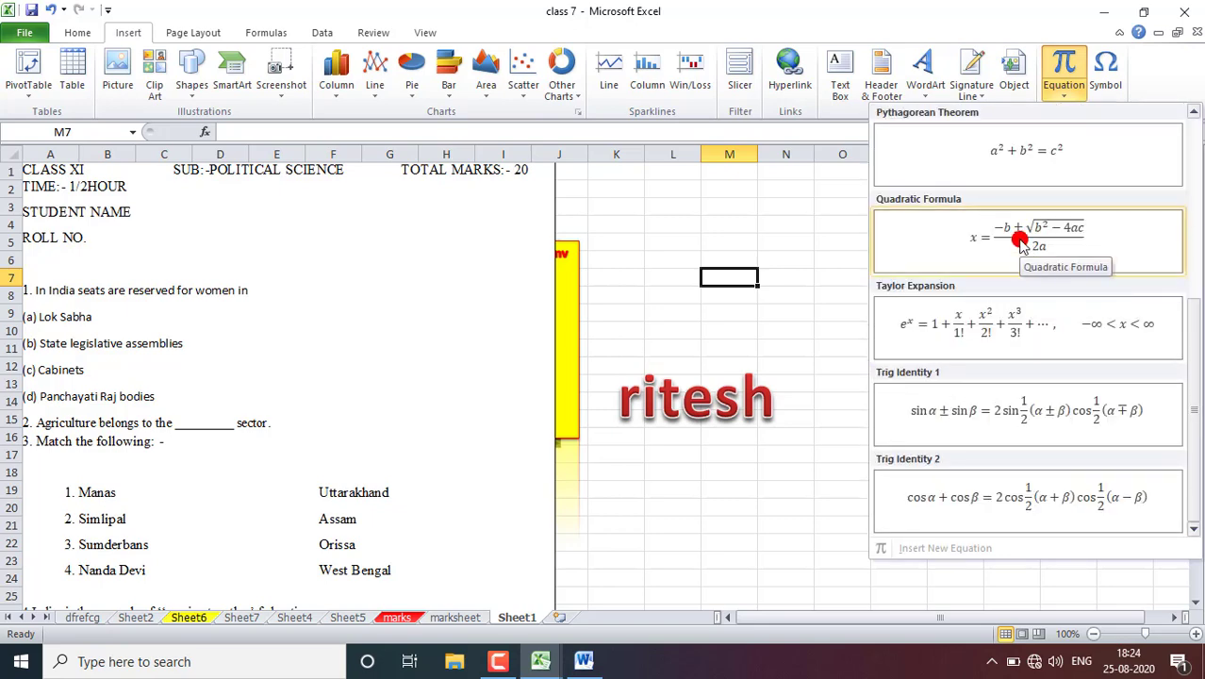
{"action": "left_click", "coordinate": [1020, 243]}
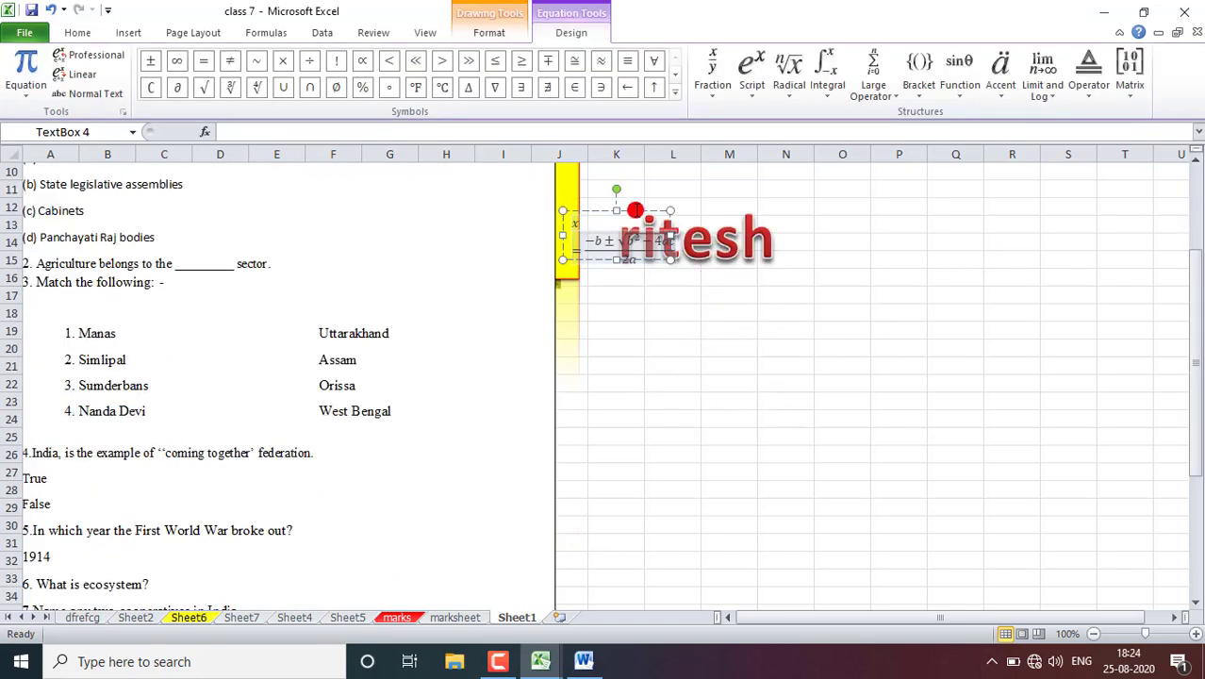
{"action": "left_click_drag", "start_coordinate": [627, 211], "coordinate": [820, 356]}
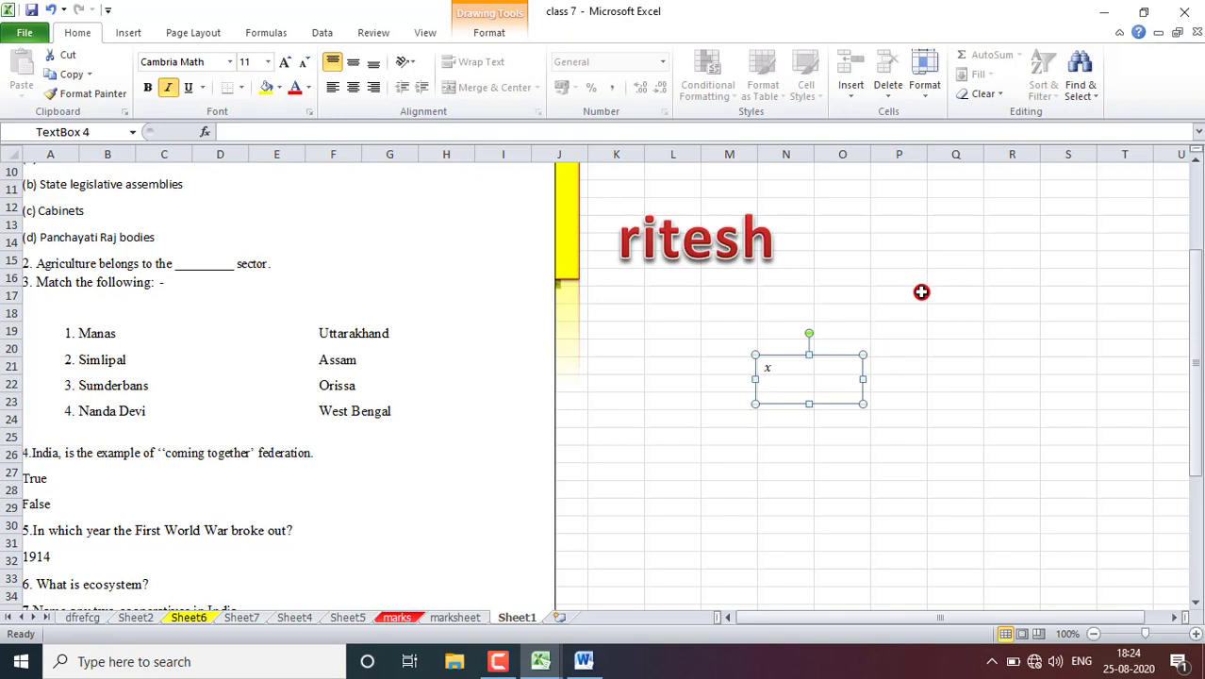
- Replace the first b in the quadratic formula's numerator with g
{"action": "left_click", "coordinate": [833, 376]}
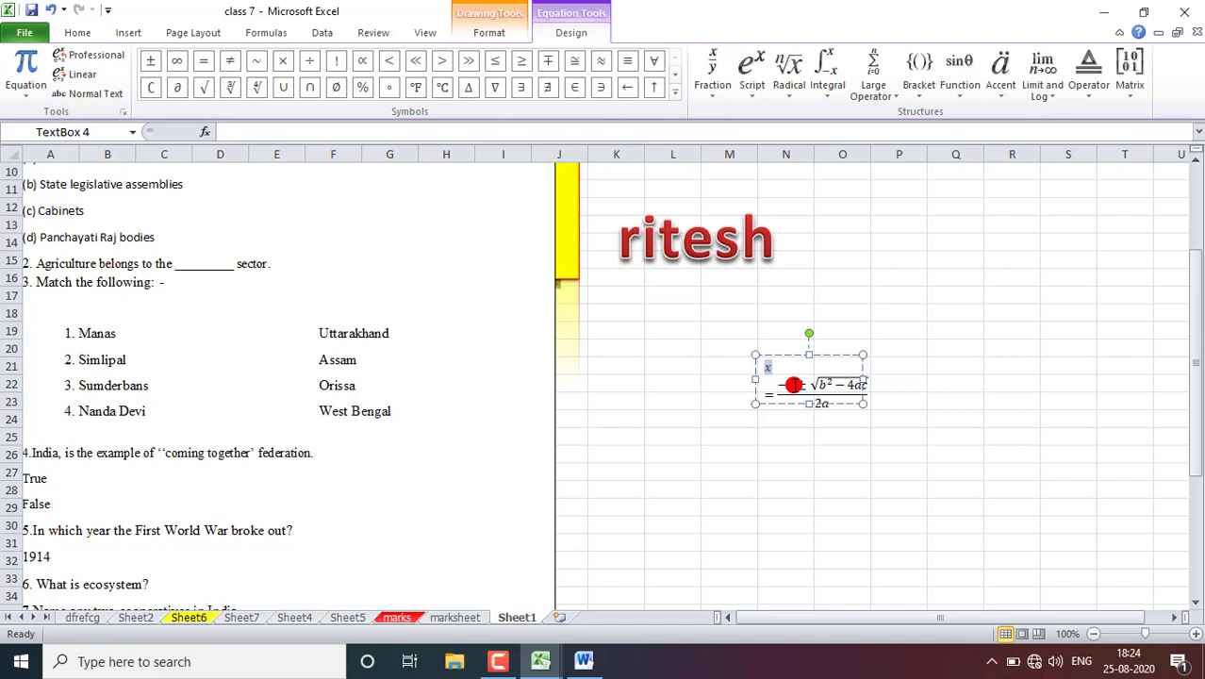
{"action": "left_click", "coordinate": [793, 385]}
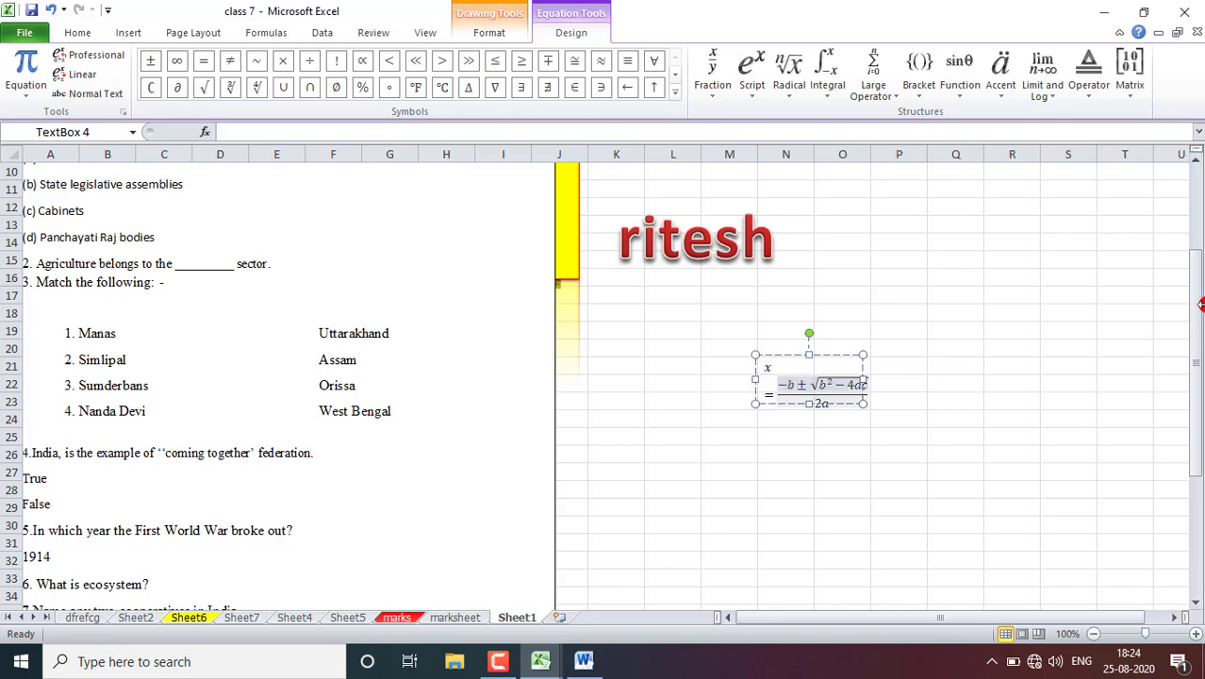
{"action": "key", "text": "BackSpace"}
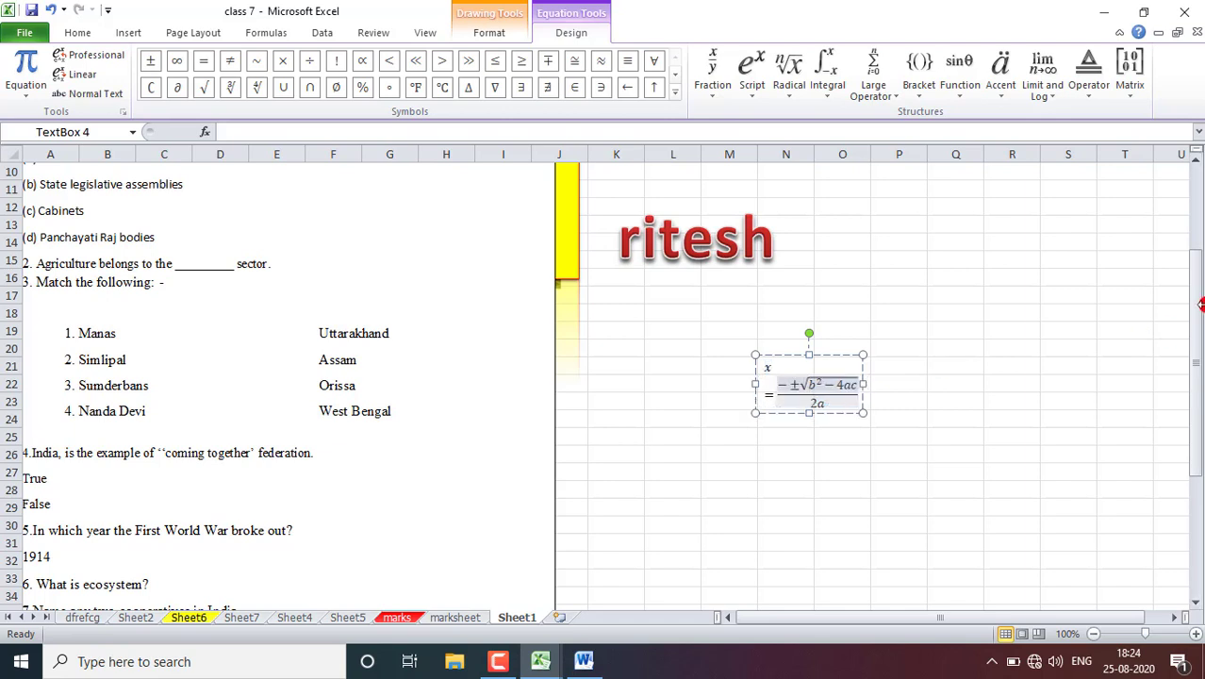
{"action": "type", "text": "g"}
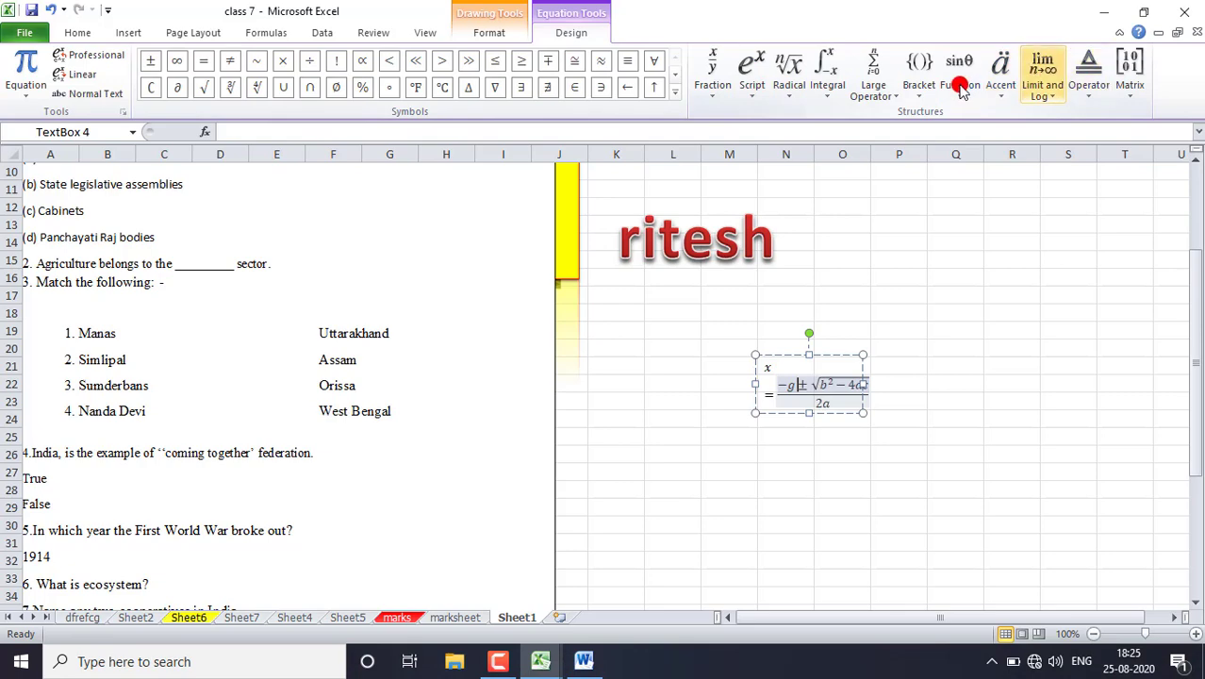
{"action": "left_click", "coordinate": [123, 33]}
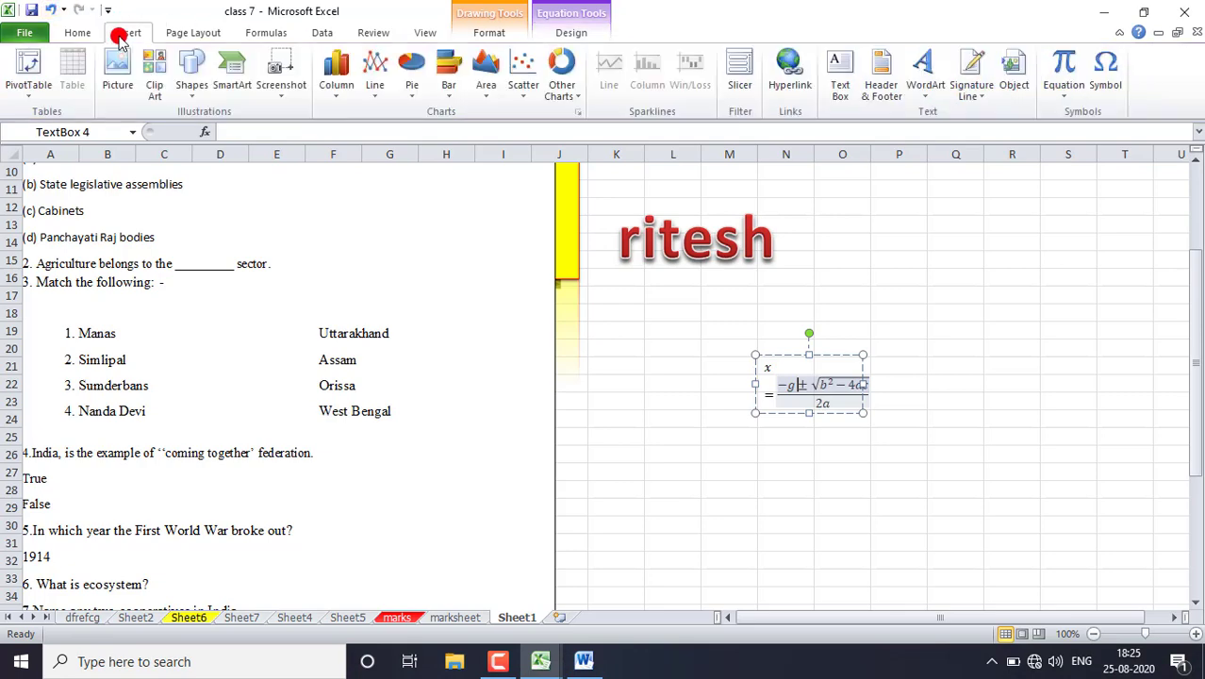
{"action": "left_click", "coordinate": [1107, 71]}
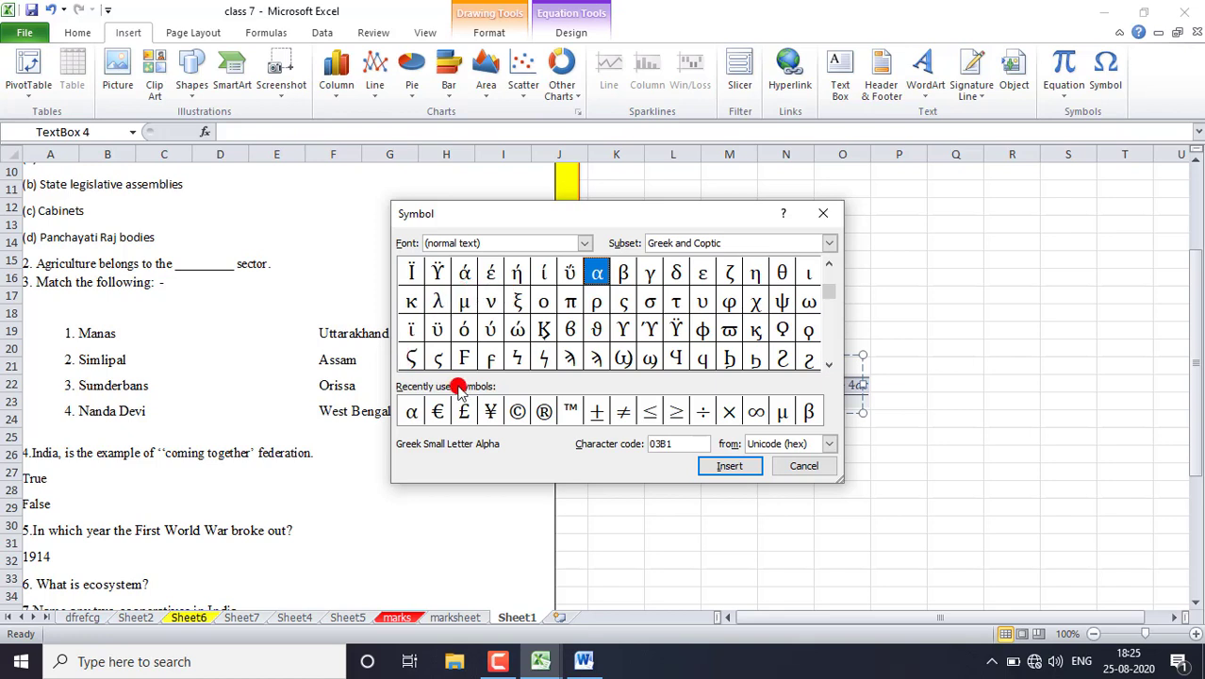
{"action": "left_click", "coordinate": [810, 467]}
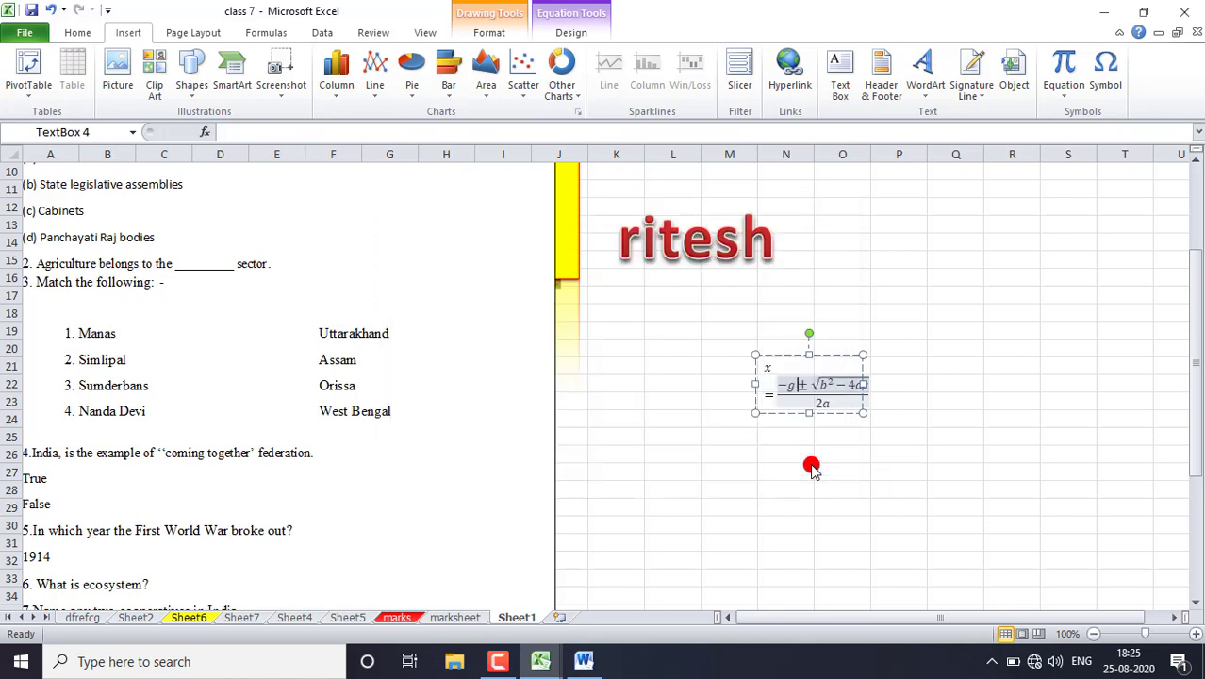
- Insert the Greek symbols α, β and θ into cell P15
{"action": "left_click", "coordinate": [859, 245]}
{"action": "left_click", "coordinate": [887, 257]}
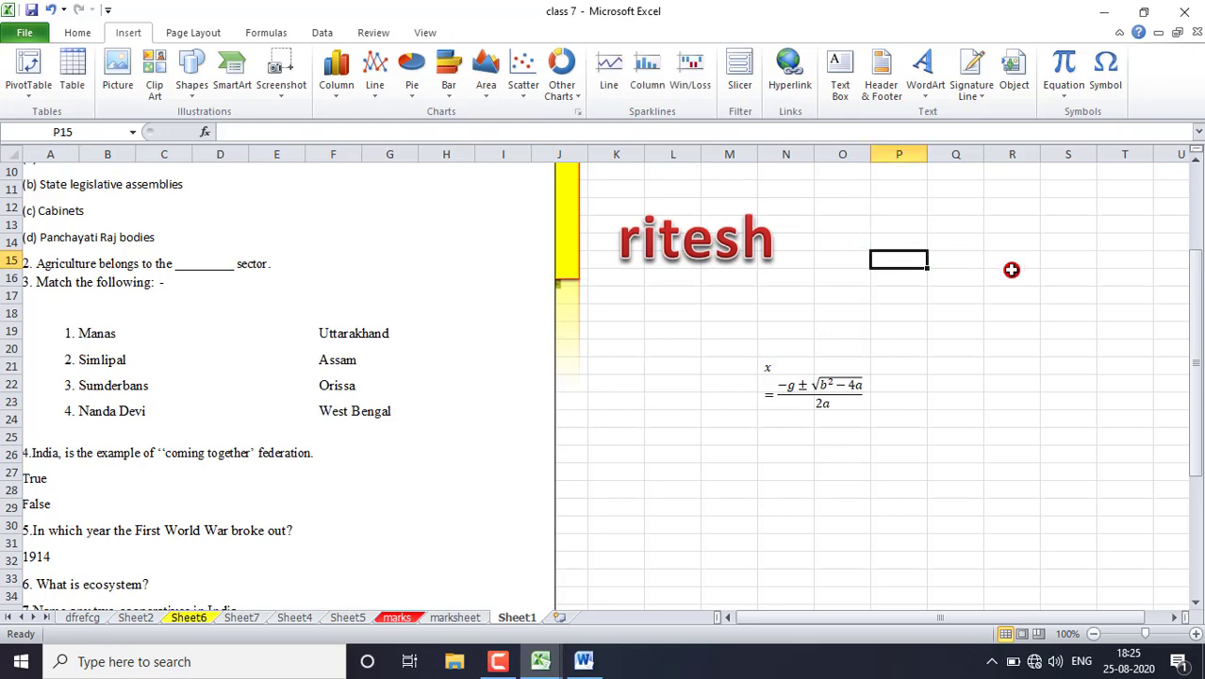
{"action": "left_click", "coordinate": [1106, 80]}
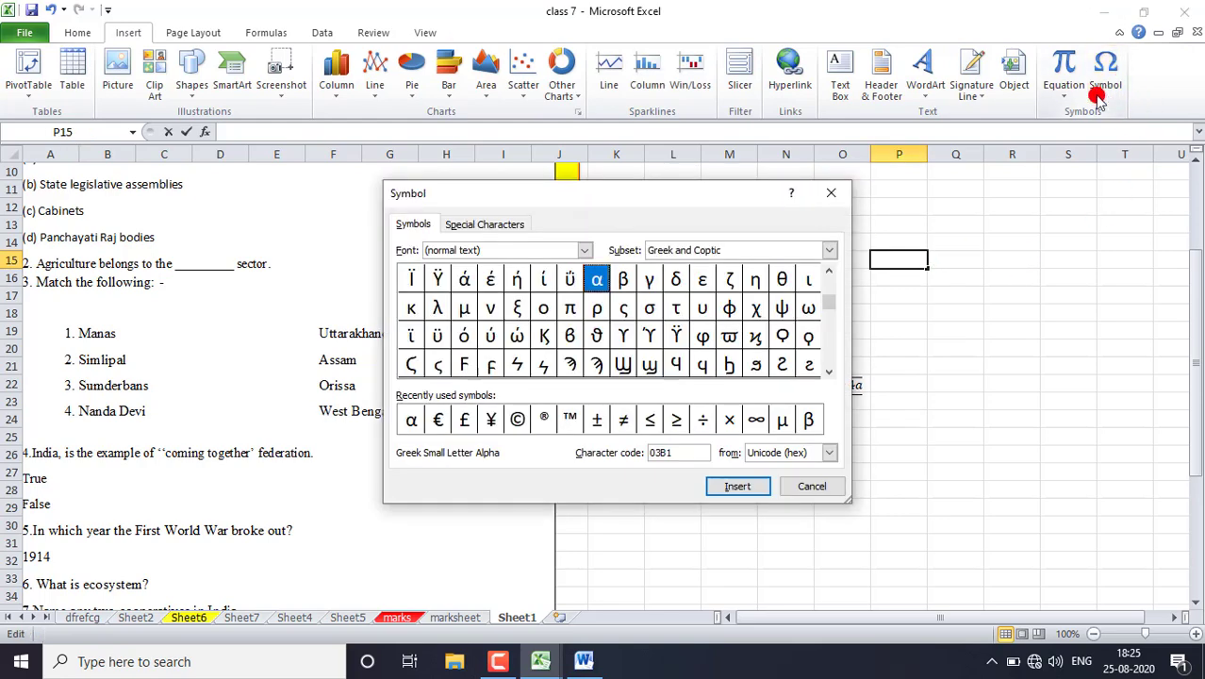
{"action": "left_click_drag", "start_coordinate": [590, 193], "coordinate": [335, 192]}
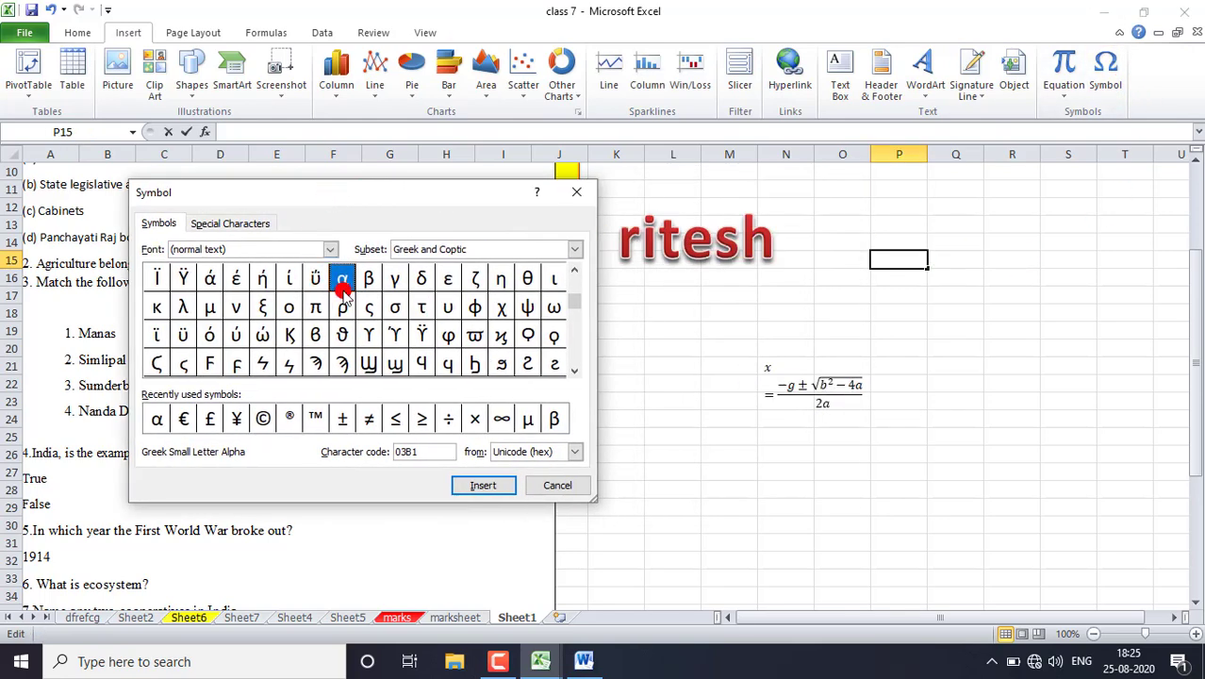
{"action": "left_click", "coordinate": [481, 485]}
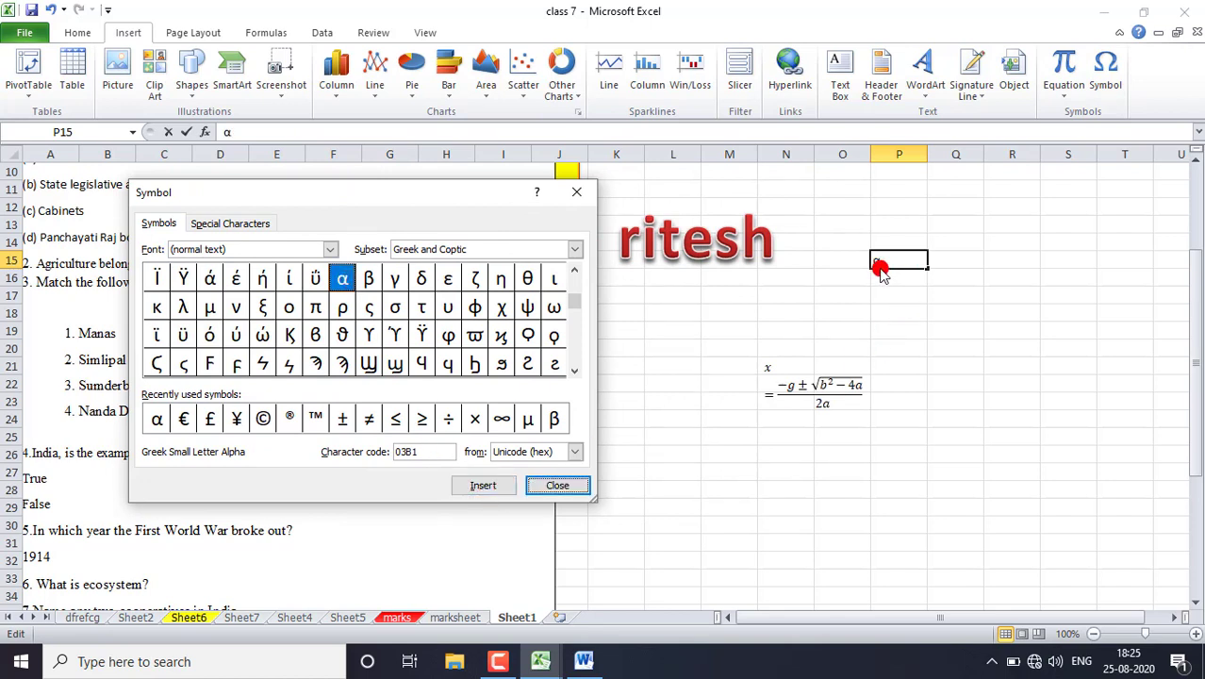
{"action": "left_click", "coordinate": [369, 278]}
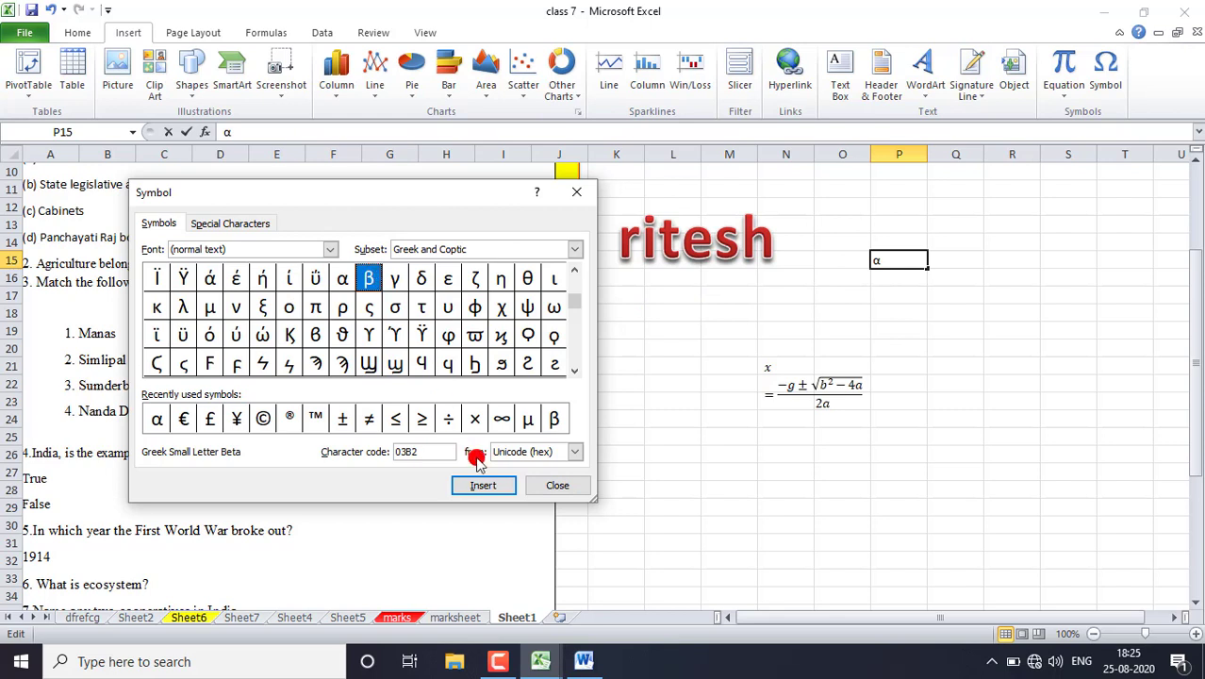
{"action": "left_click", "coordinate": [483, 485]}
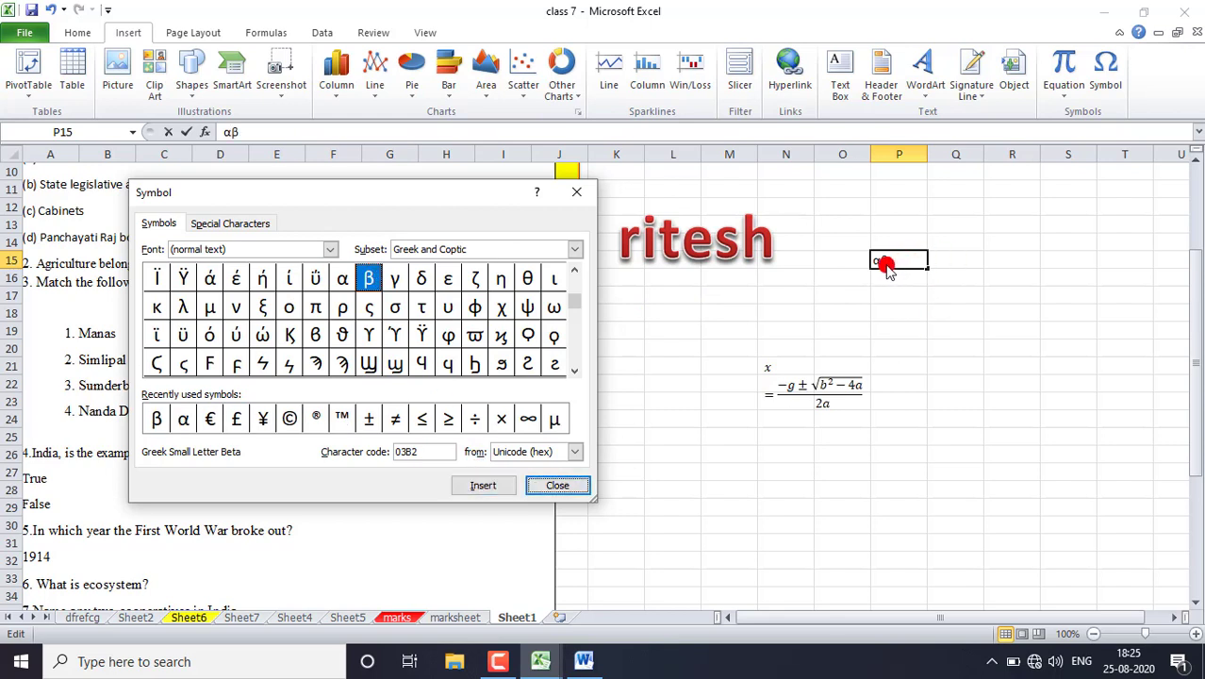
{"action": "left_click", "coordinate": [527, 278]}
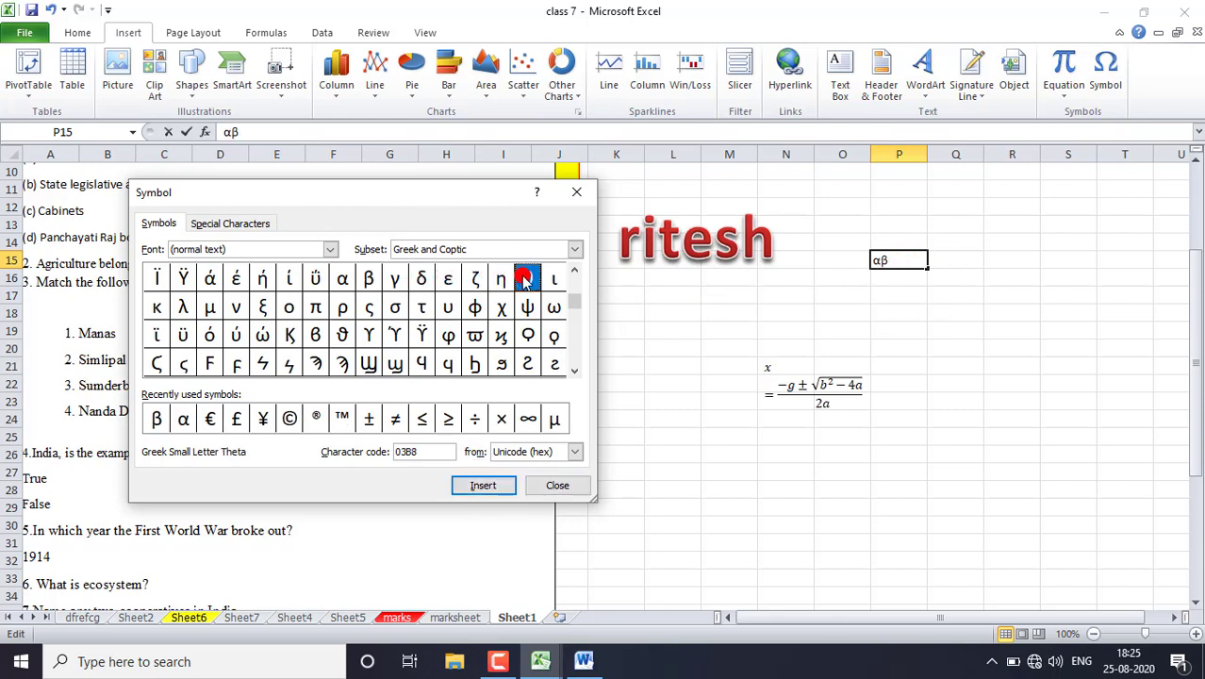
{"action": "left_click", "coordinate": [498, 485]}
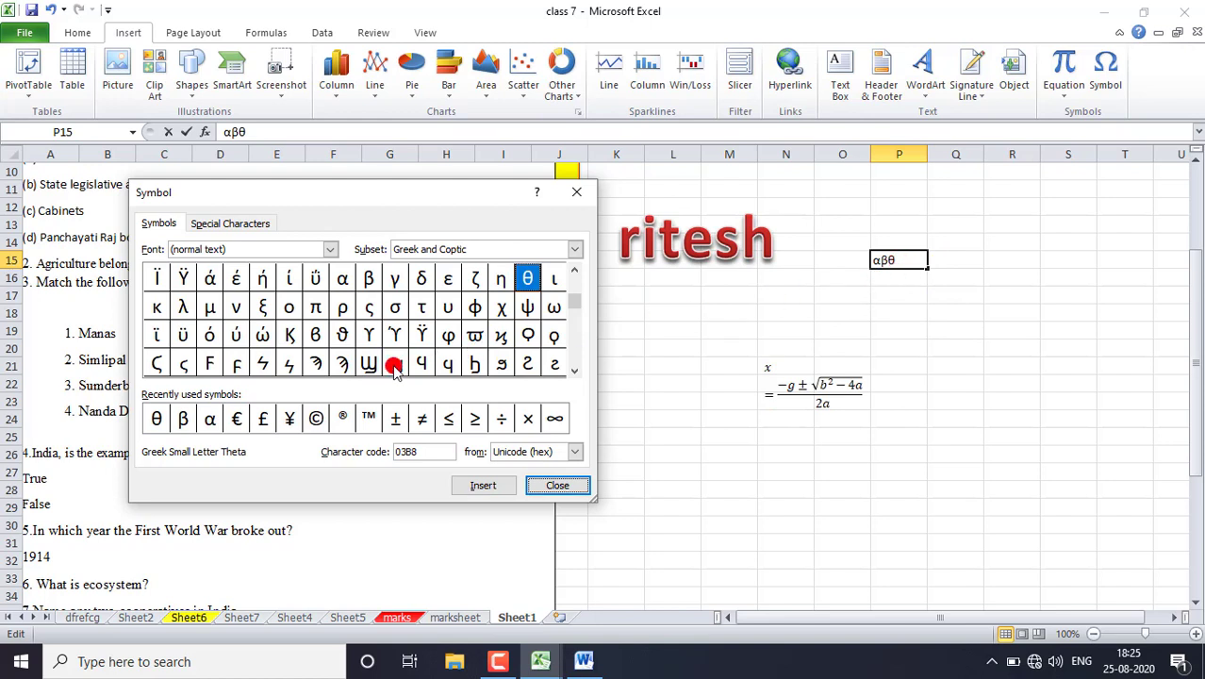
- Append the copyright sign © and the pilcrow sign ¶ to the Greek letters in cell P15 and commit the entry
{"action": "left_click_drag", "start_coordinate": [571, 319], "coordinate": [572, 273]}
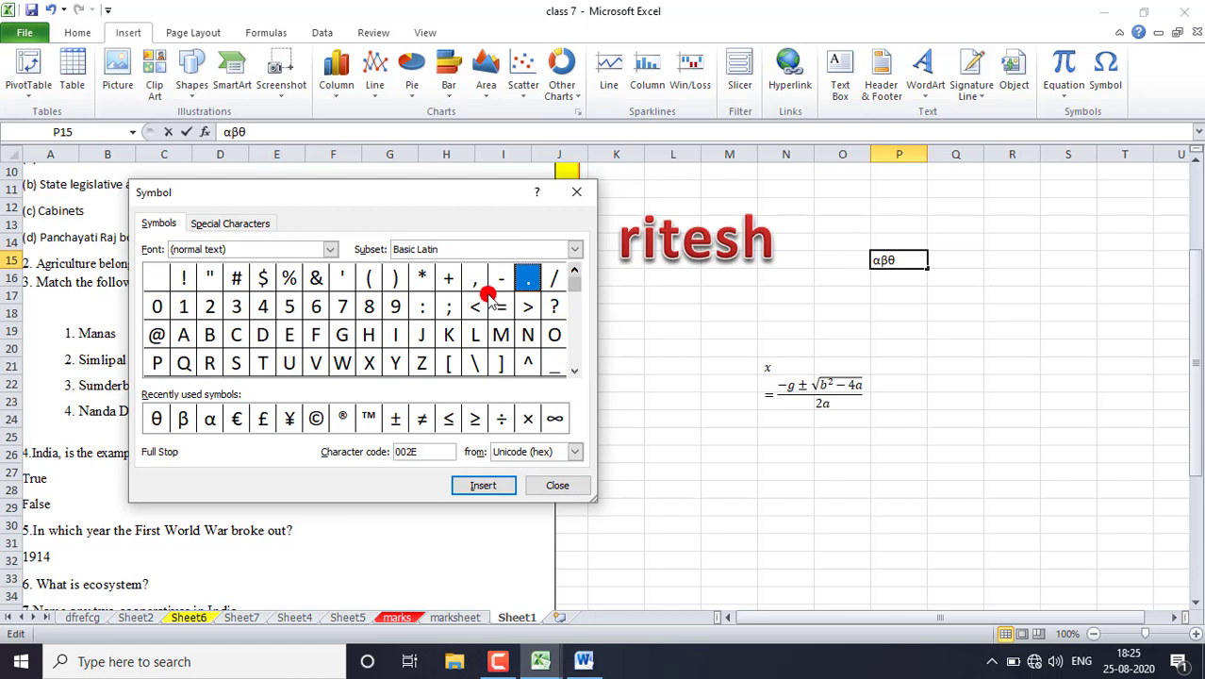
{"action": "left_click", "coordinate": [575, 371]}
{"action": "left_click", "coordinate": [574, 370]}
{"action": "left_click", "coordinate": [574, 371]}
{"action": "left_click", "coordinate": [574, 370]}
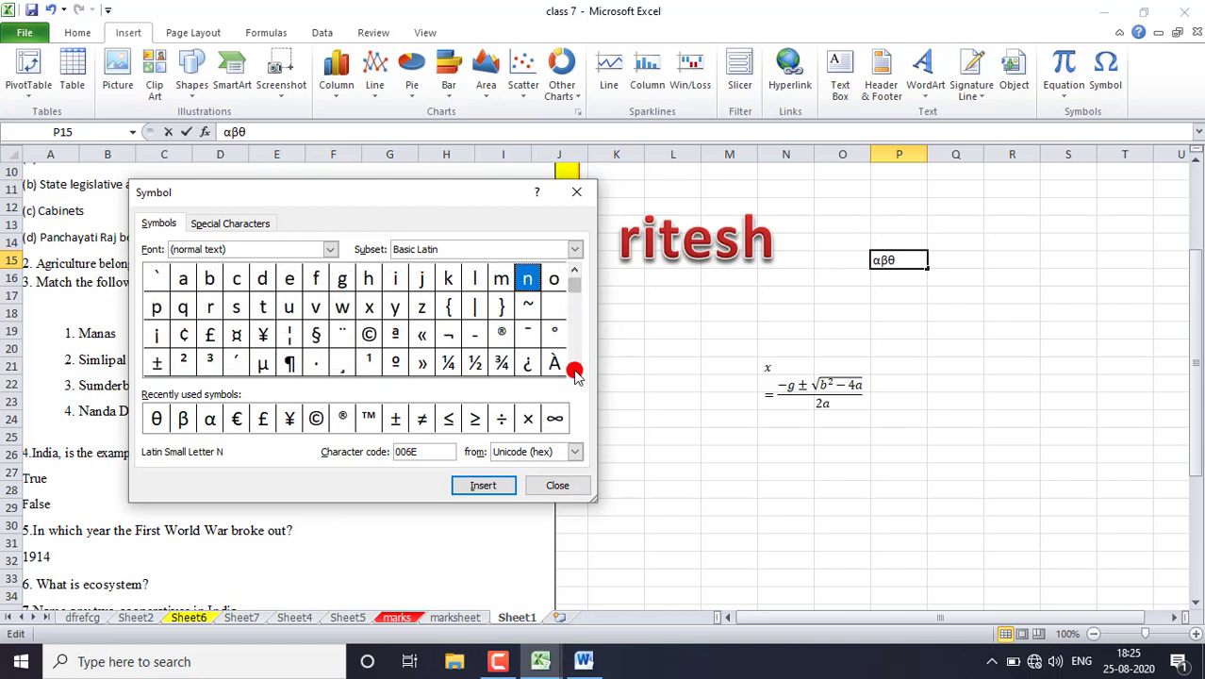
{"action": "left_click", "coordinate": [574, 370]}
{"action": "left_click", "coordinate": [366, 308]}
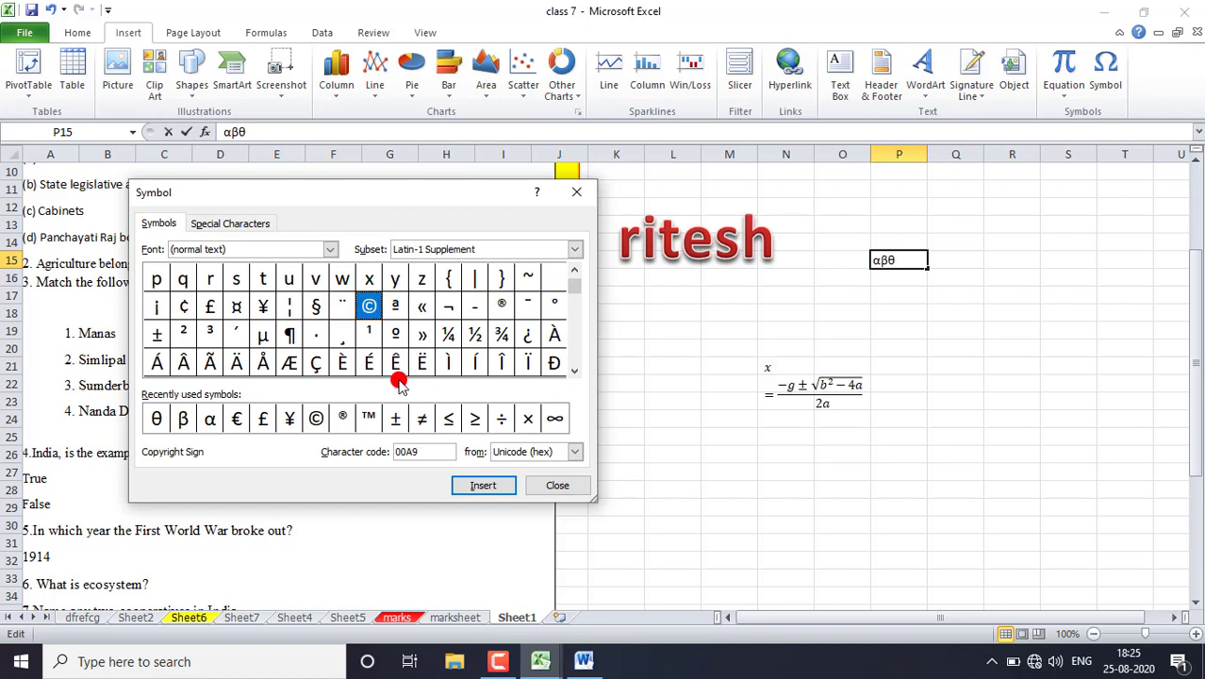
{"action": "left_click", "coordinate": [483, 485]}
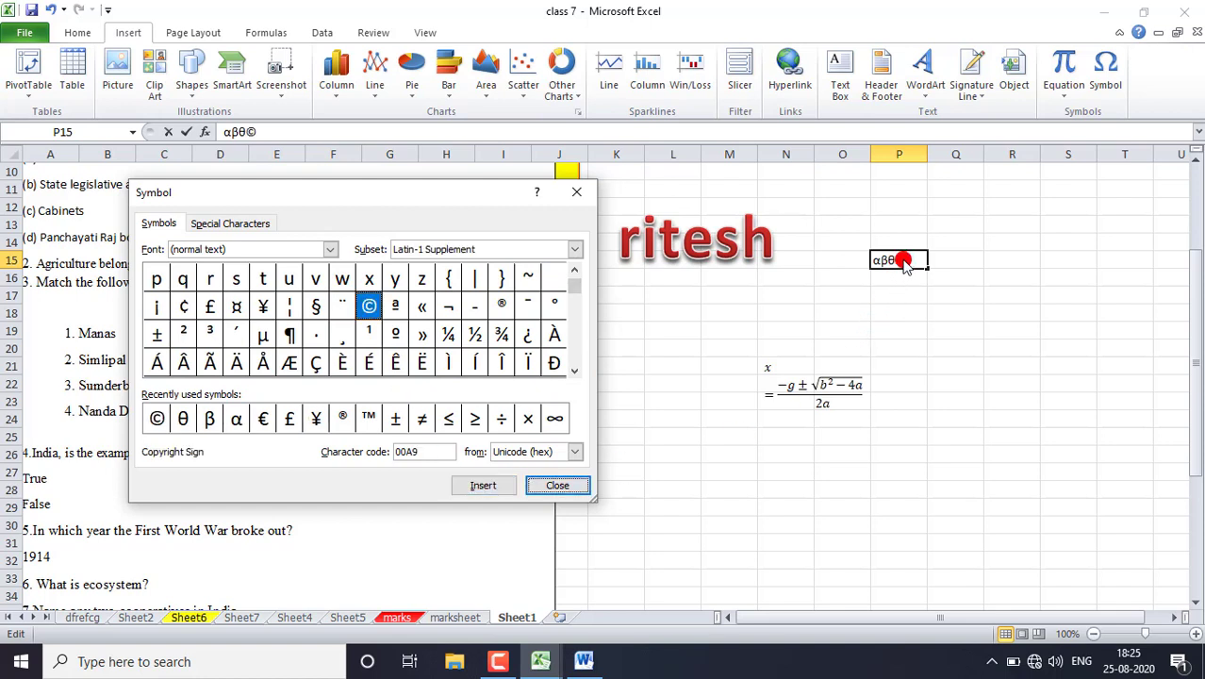
{"action": "left_click", "coordinate": [289, 335]}
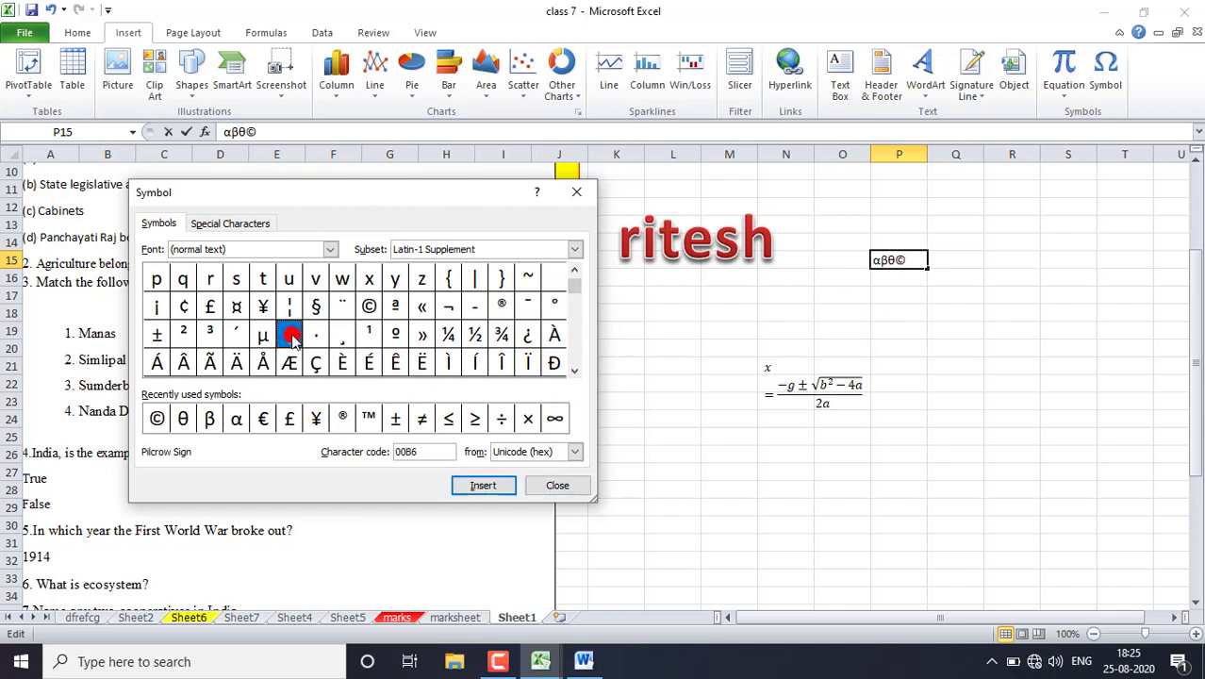
{"action": "left_click", "coordinate": [483, 484]}
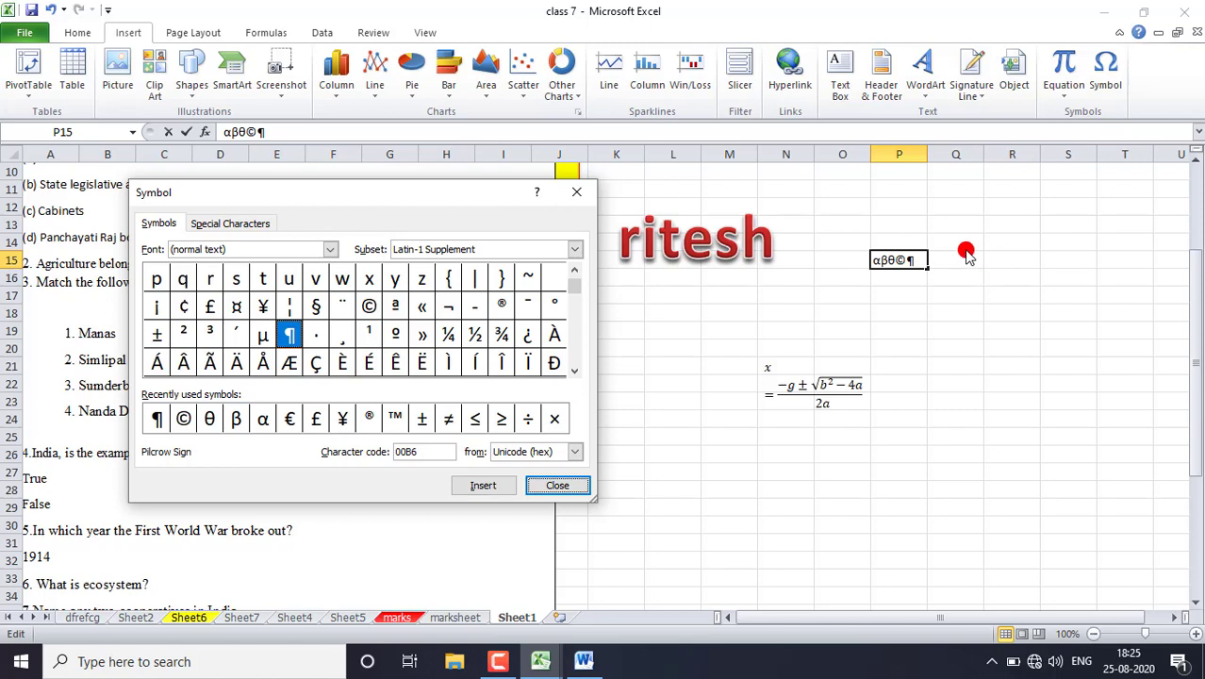
{"action": "left_click", "coordinate": [566, 484]}
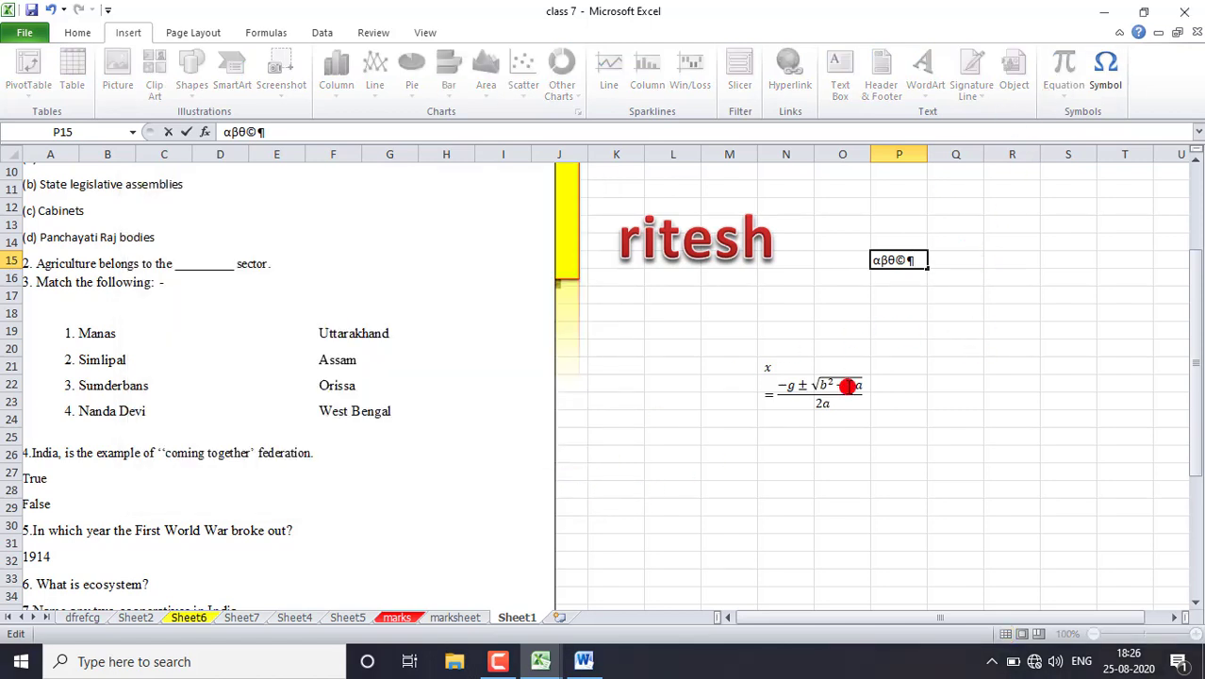
{"action": "left_click", "coordinate": [901, 408]}
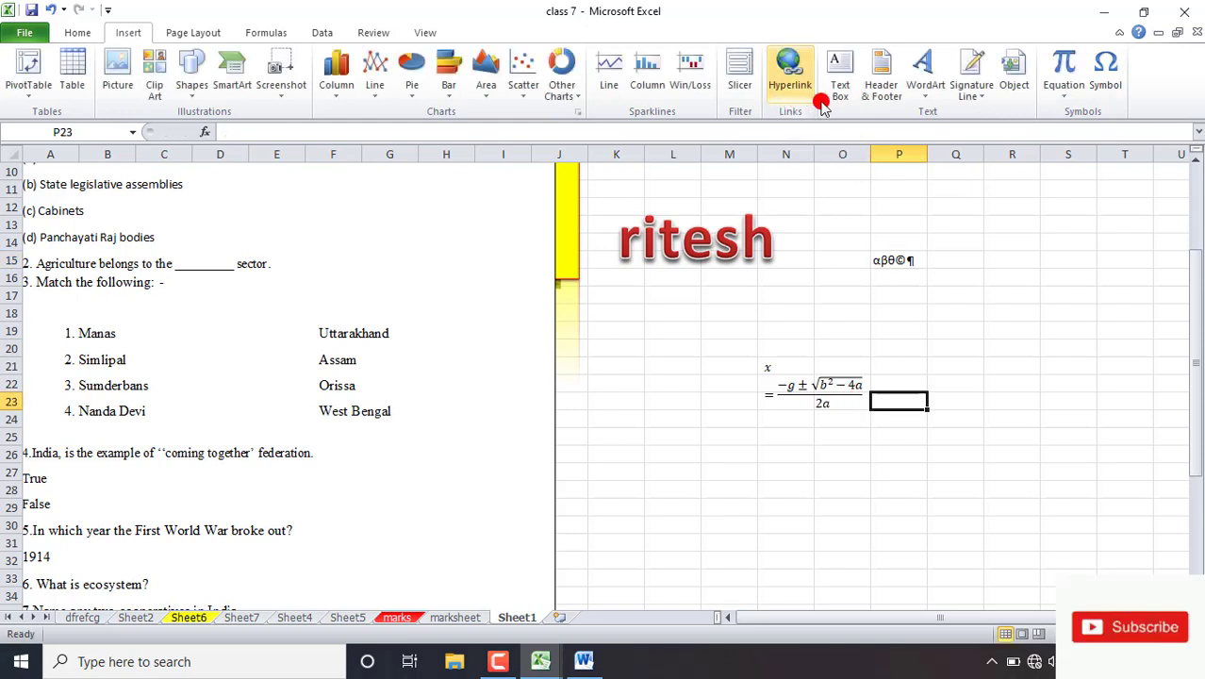